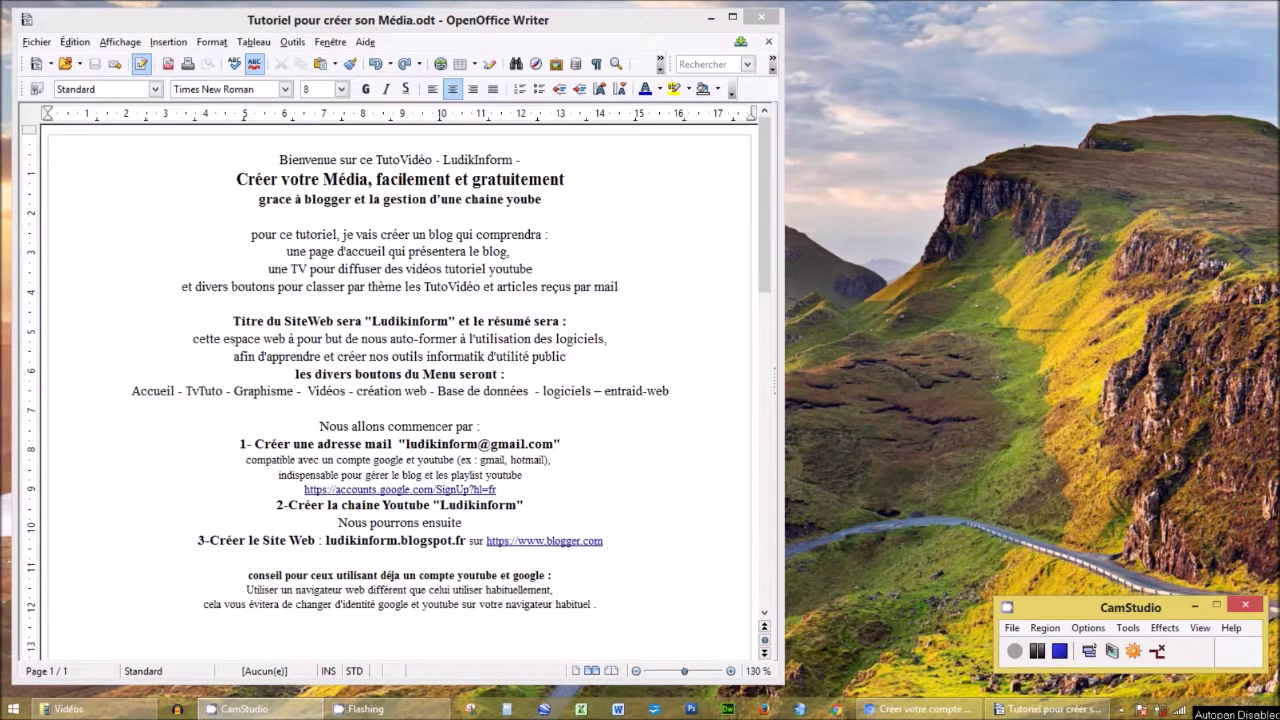
click(1037, 651)
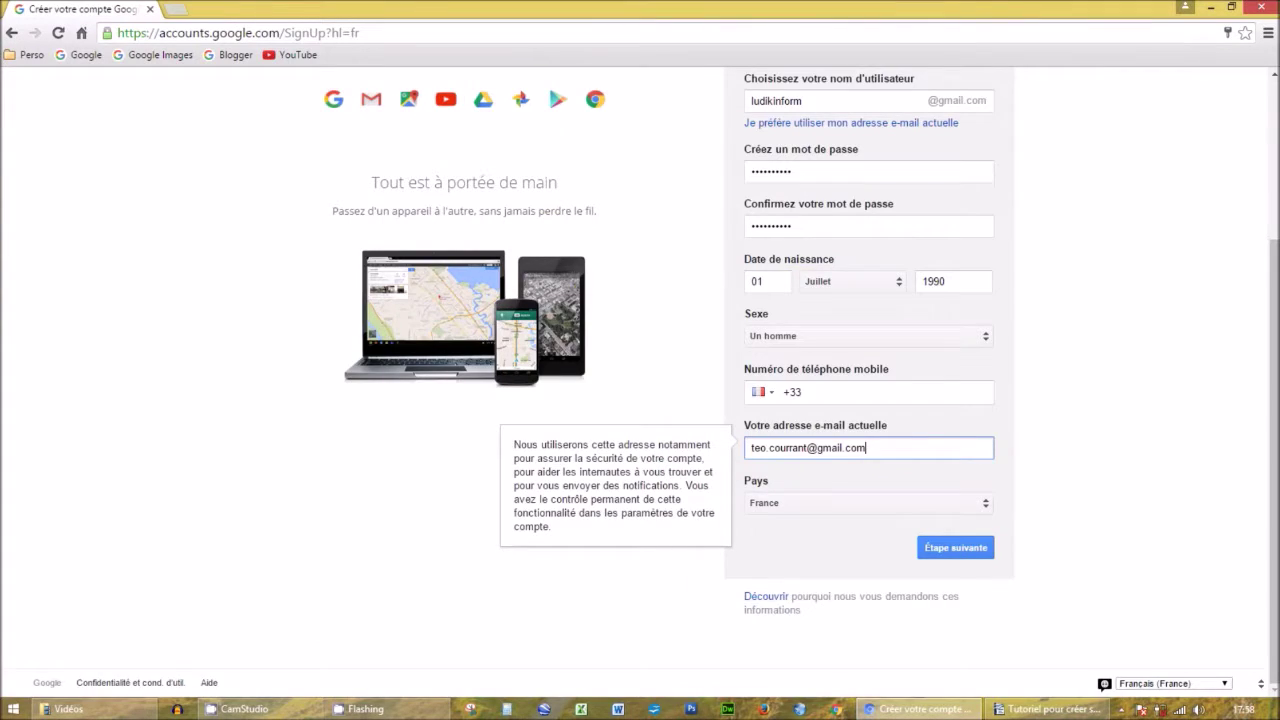
Step: Review and submit the completed Google account form, accept the privacy rules and terms of use, and continue past the welcome page
scroll(640, 380, up, 2)
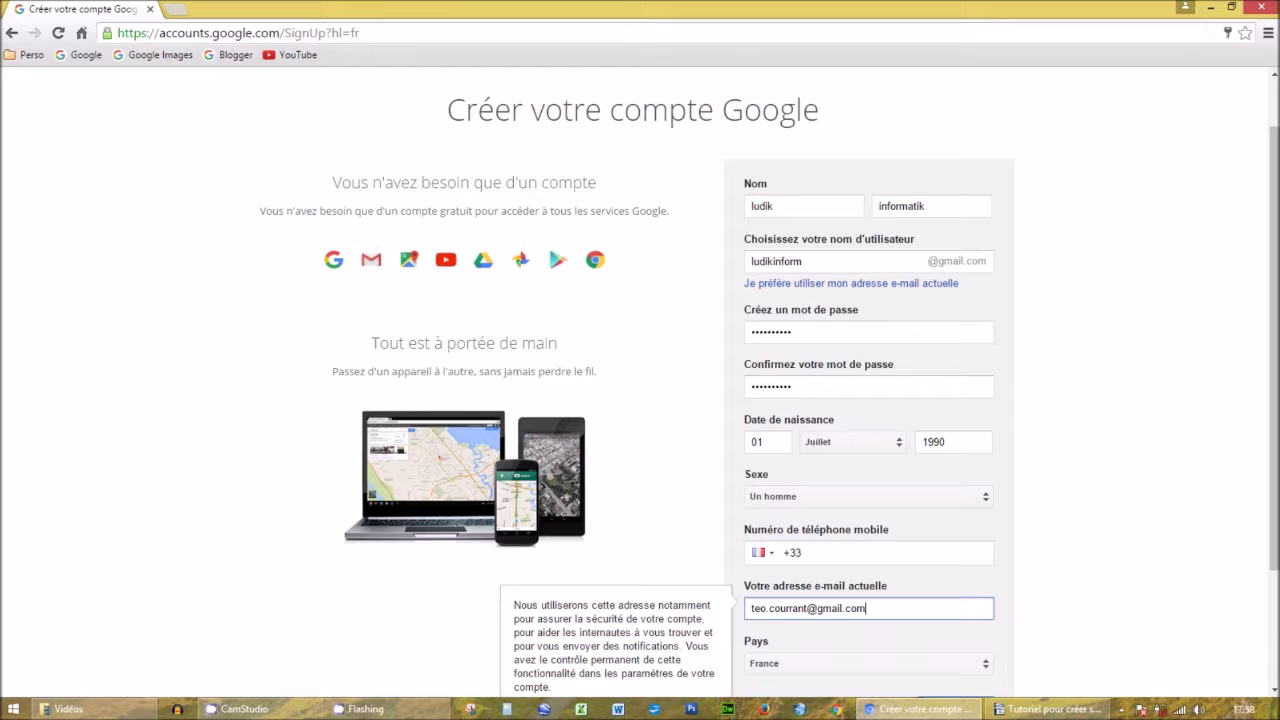
scroll(640, 380, down, 2)
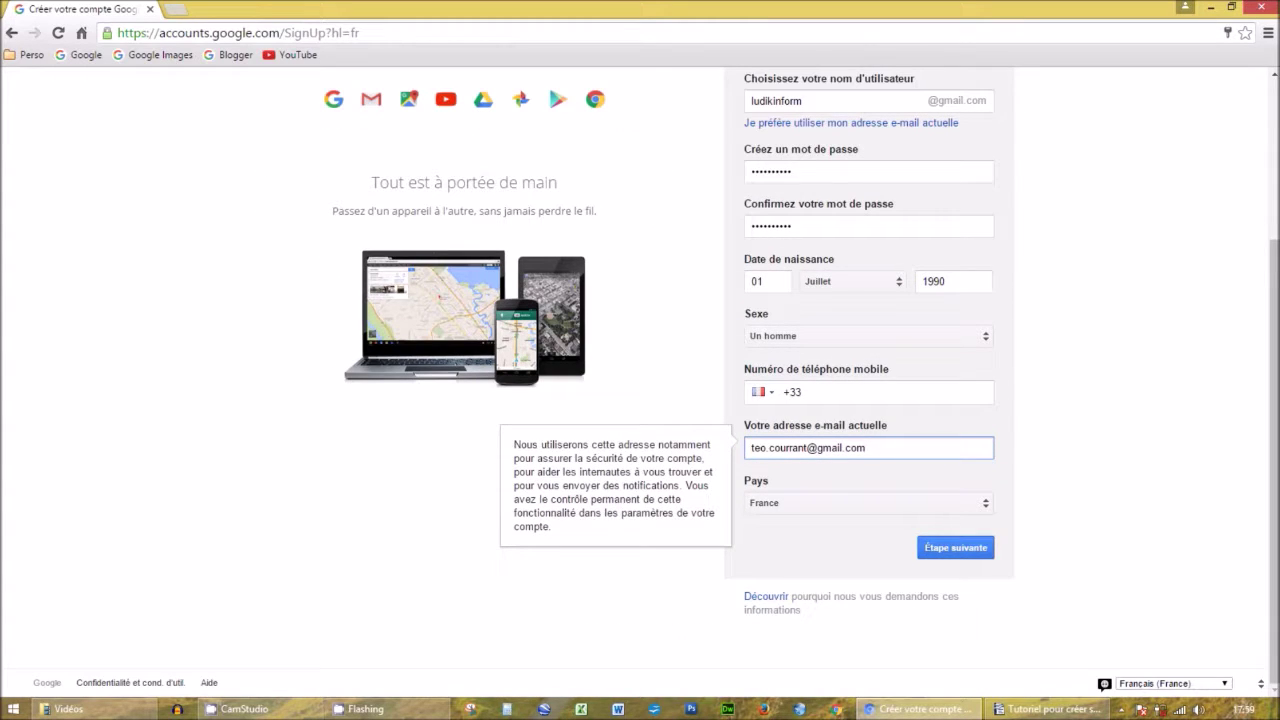
click(955, 548)
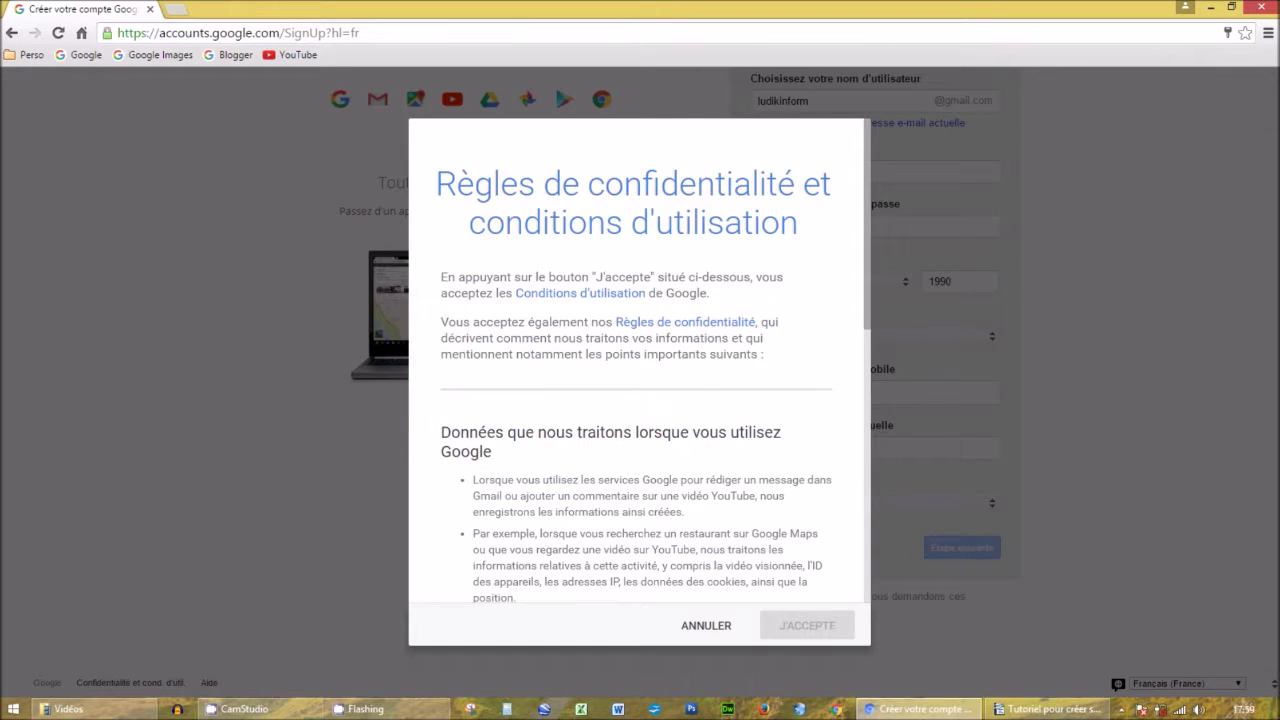
scroll(636, 400, down, 10)
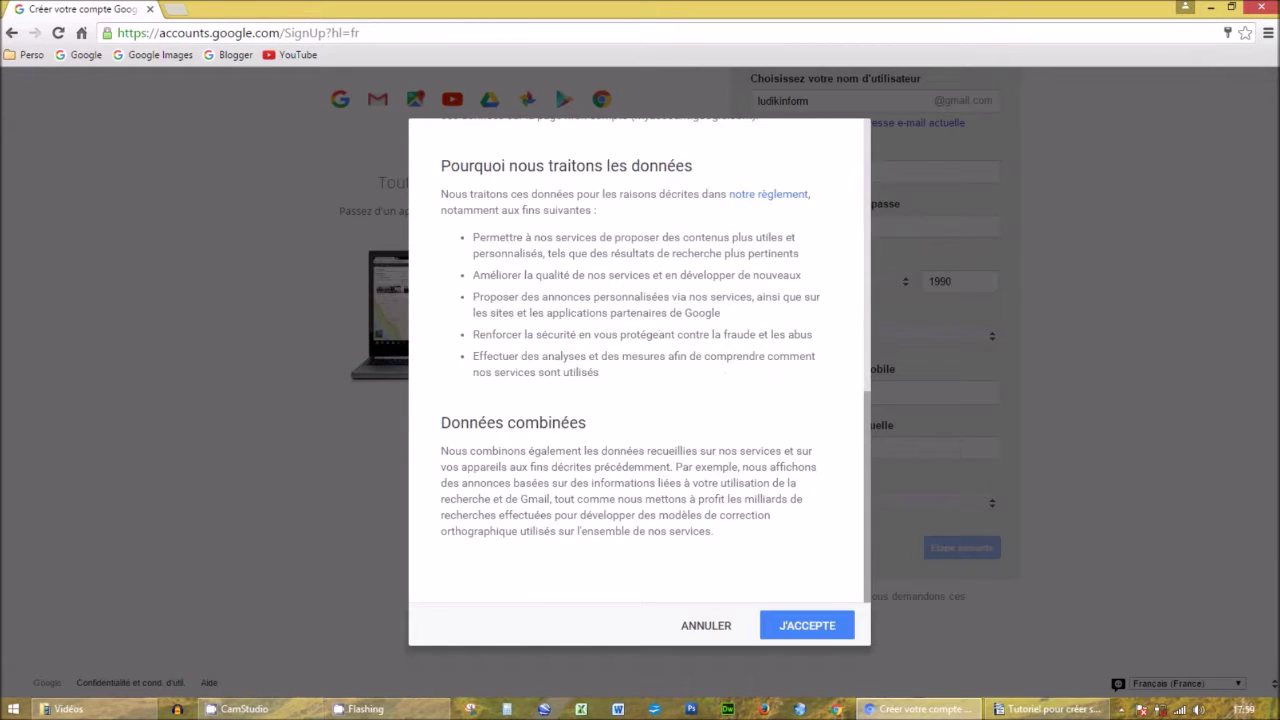
click(807, 625)
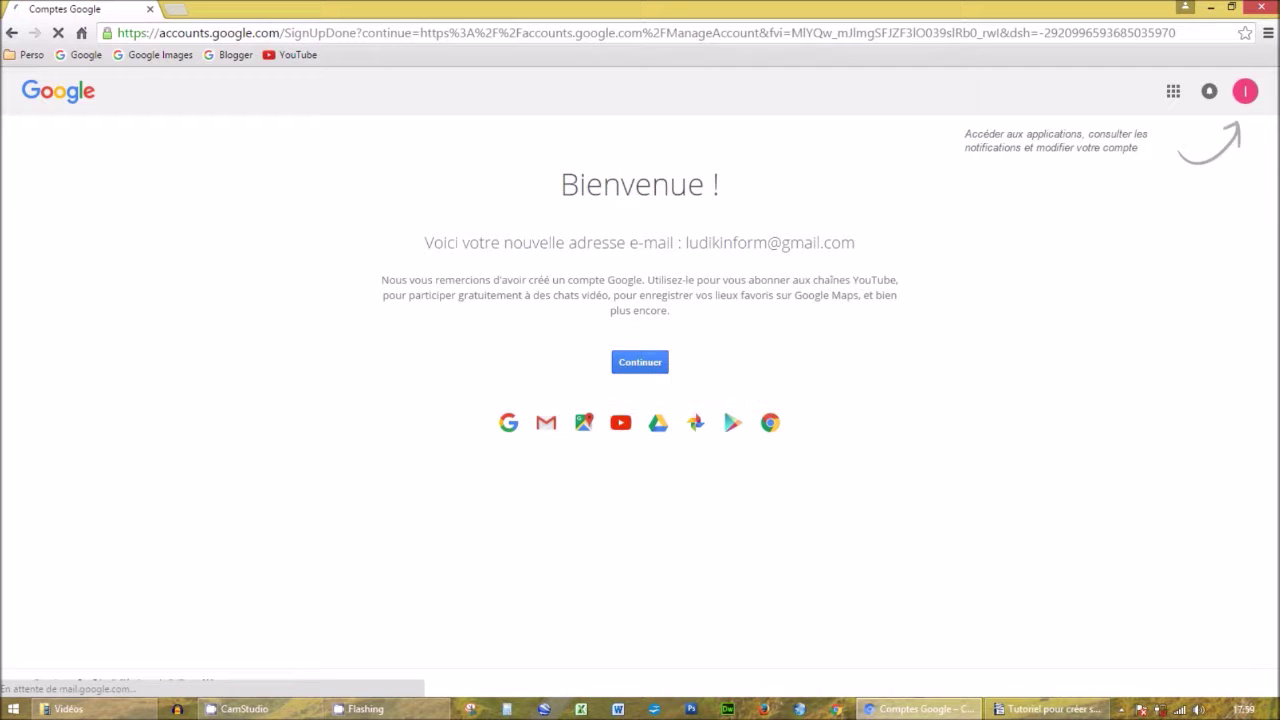
click(640, 363)
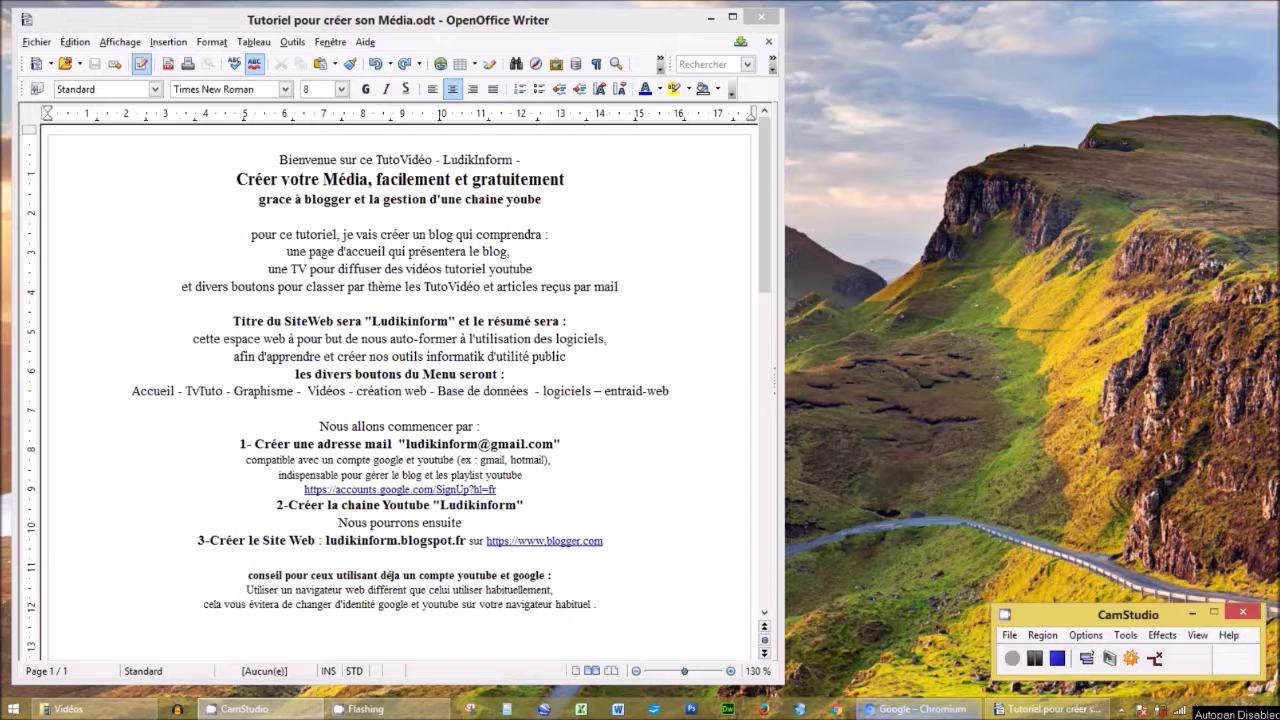
Step: Switch to Chromium and create a YouTube channel for the new account under the prefilled name
click(920, 709)
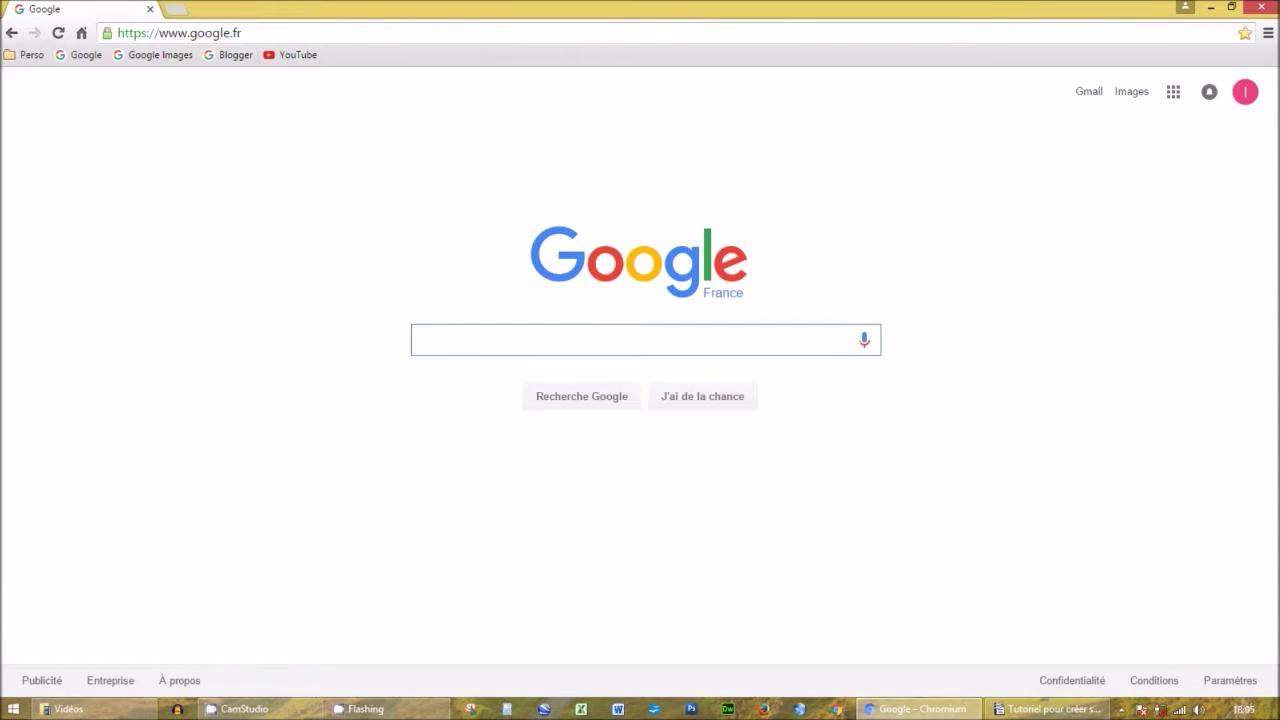
click(292, 55)
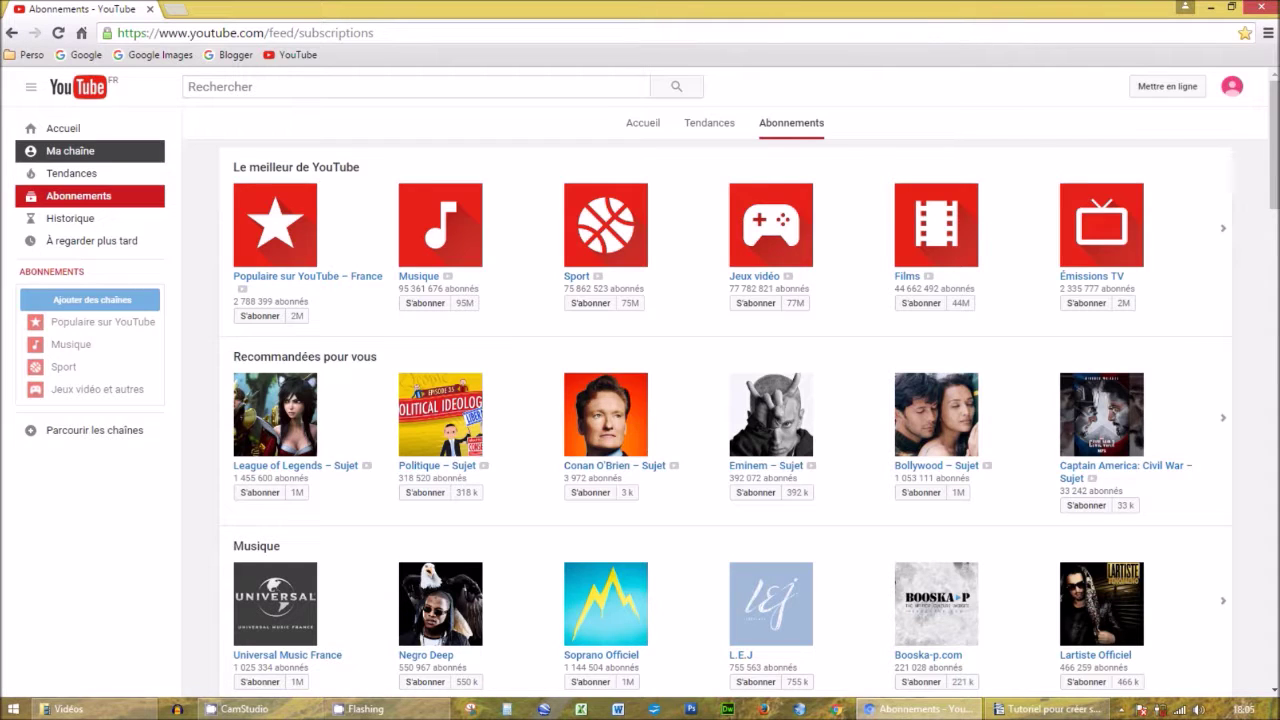
click(70, 150)
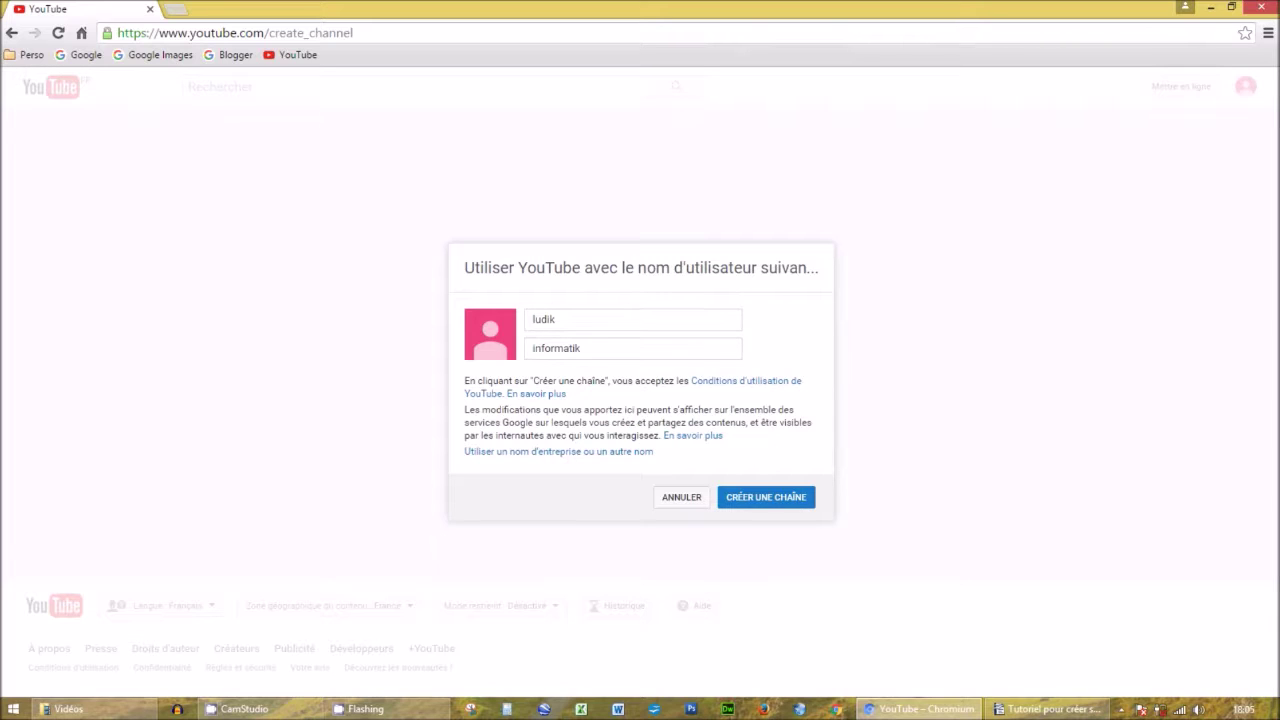
key(Return)
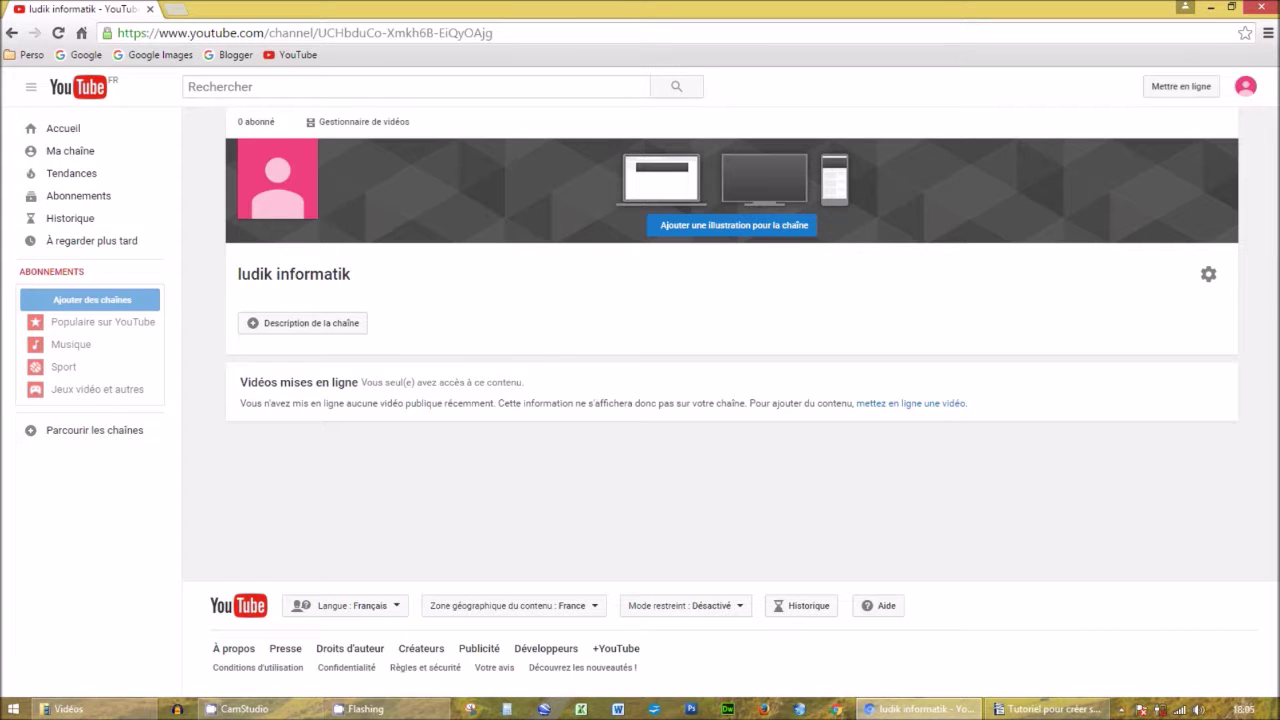
Step: Create a Blogger blog titled Ludikinformatik with the address Ludikinformatik.blogspot.com and the Simple template
click(1050, 709)
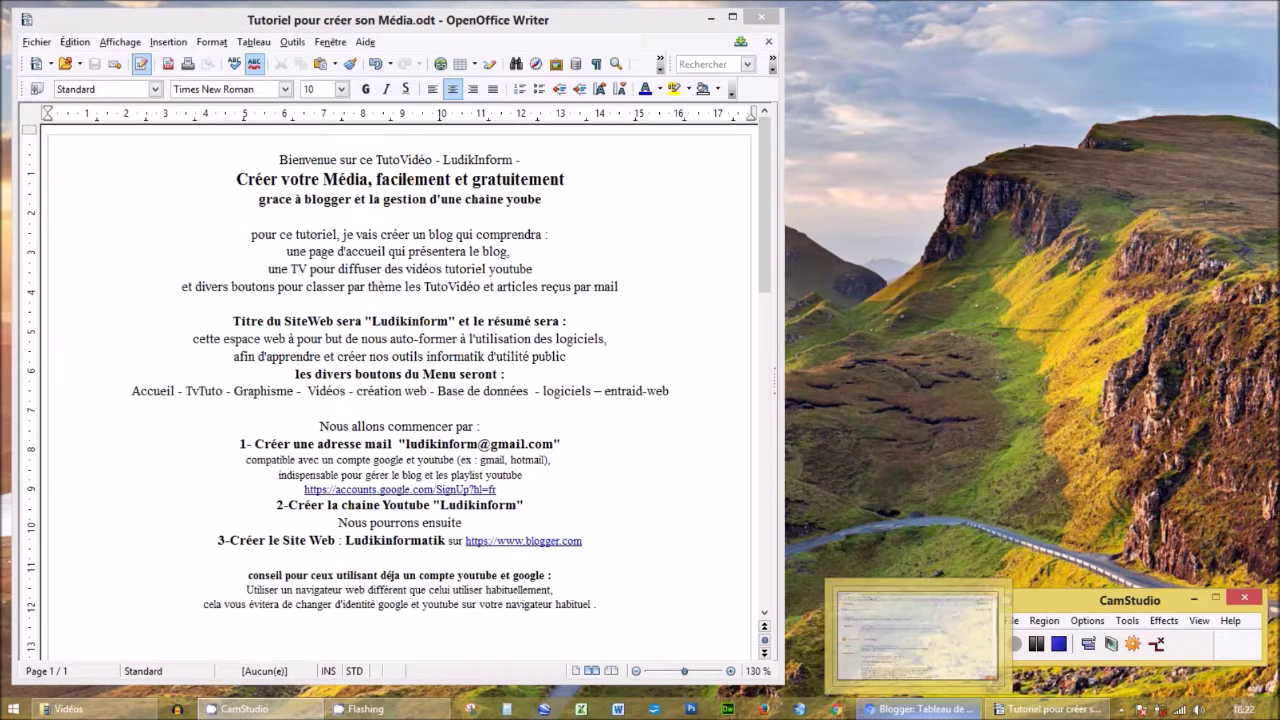
click(920, 709)
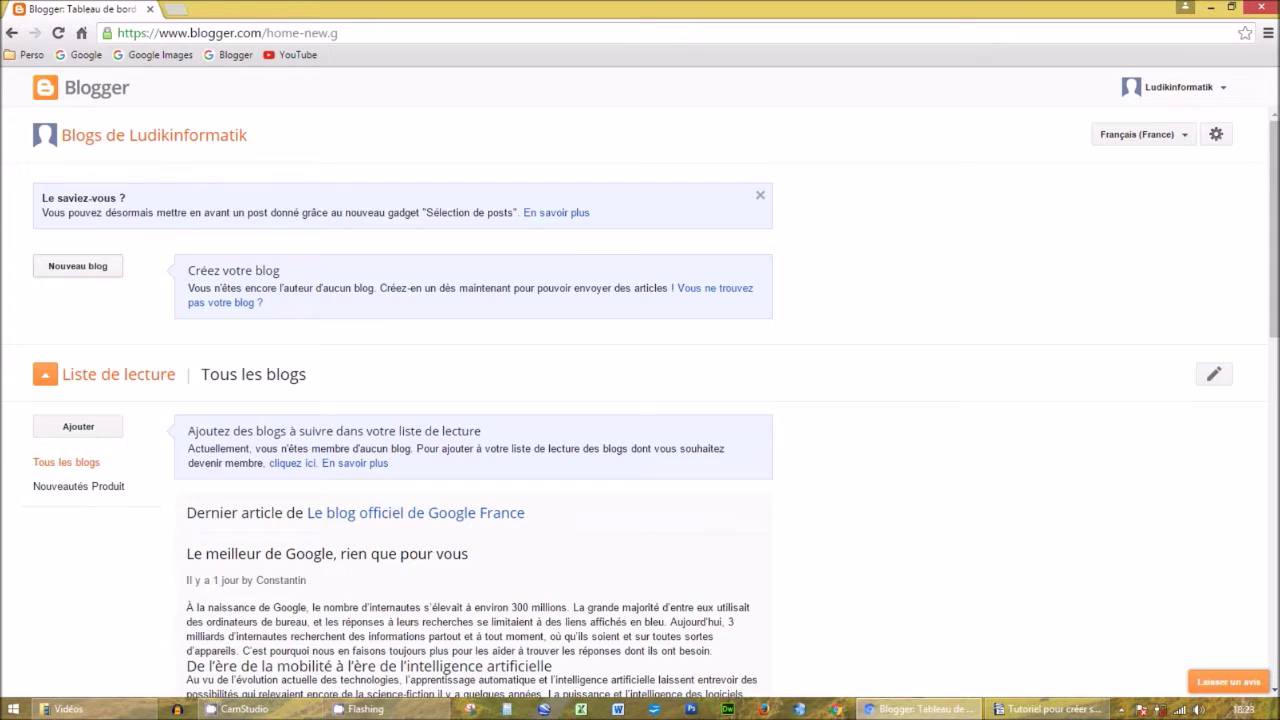
click(78, 266)
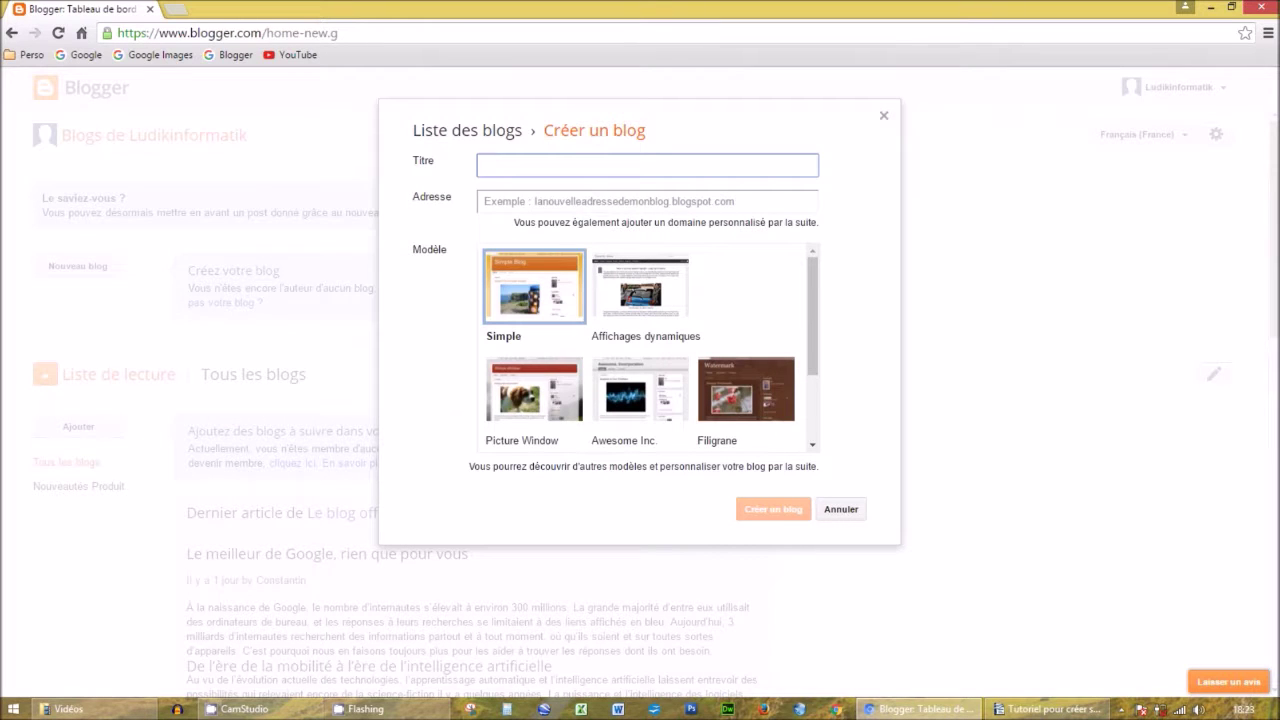
text(Ludikinformatik)
key(Tab)
text(Ludikinformatik)
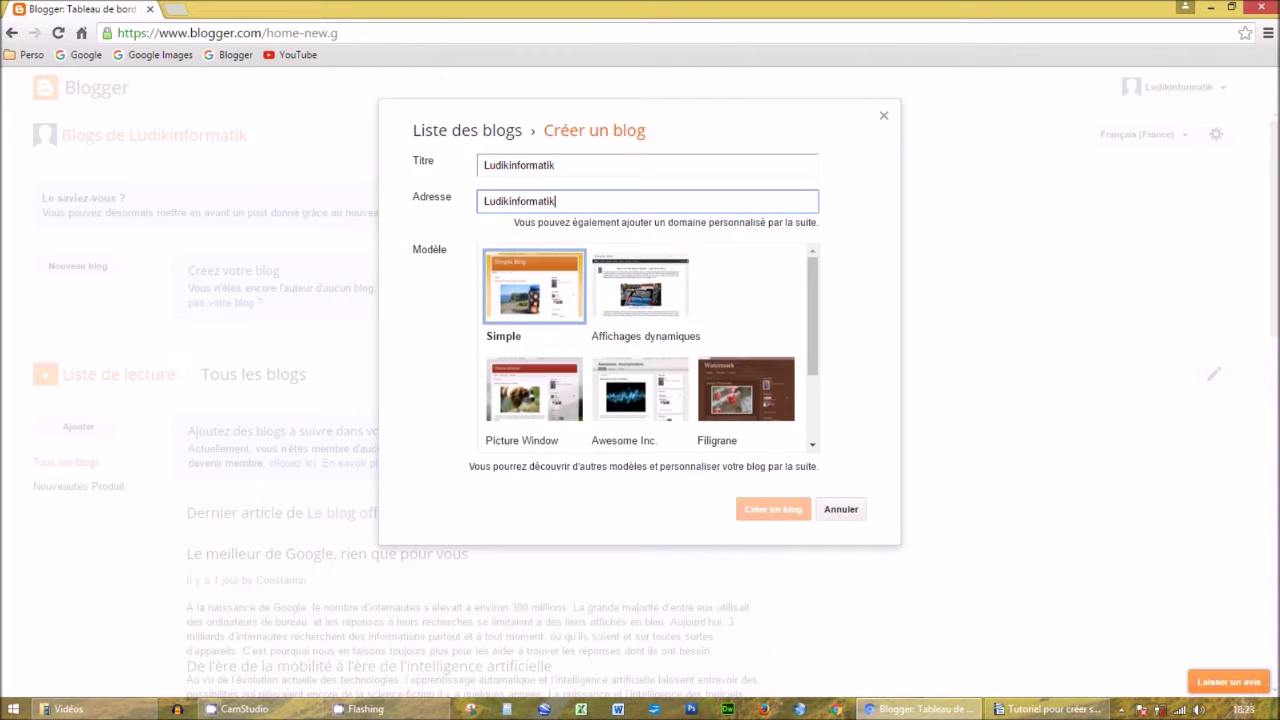
key(Down)
key(Return)
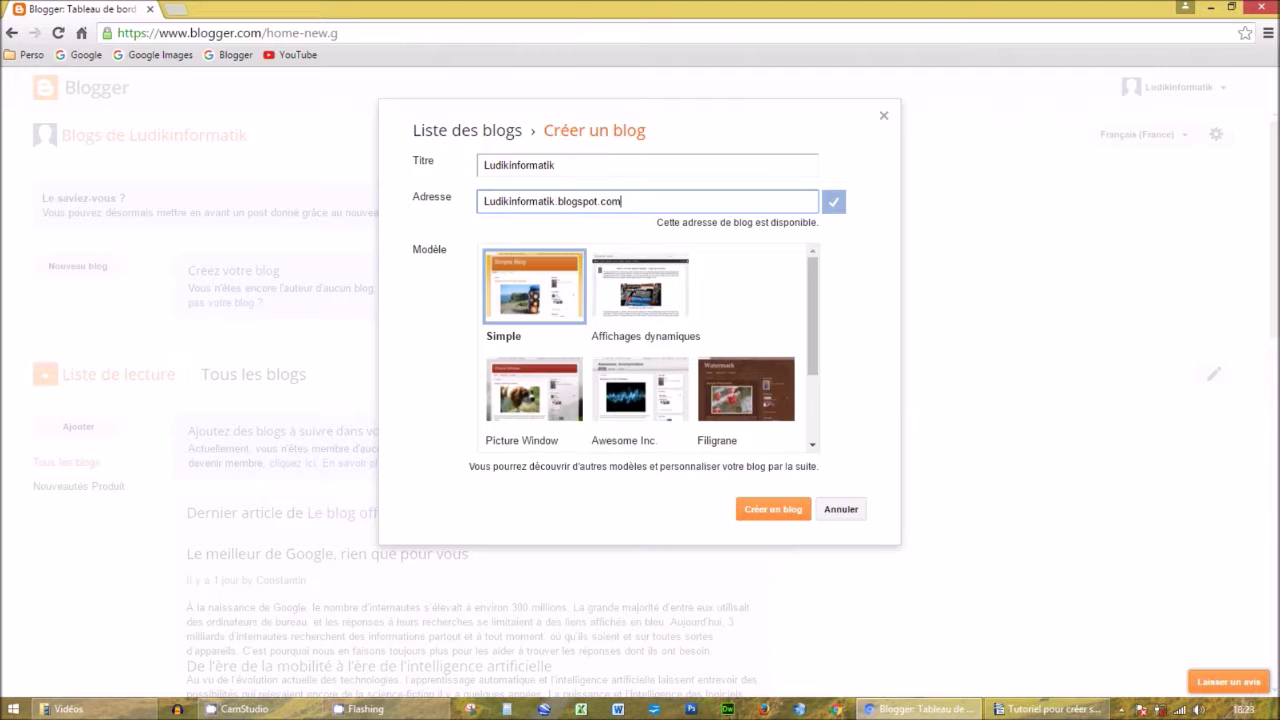
click(773, 509)
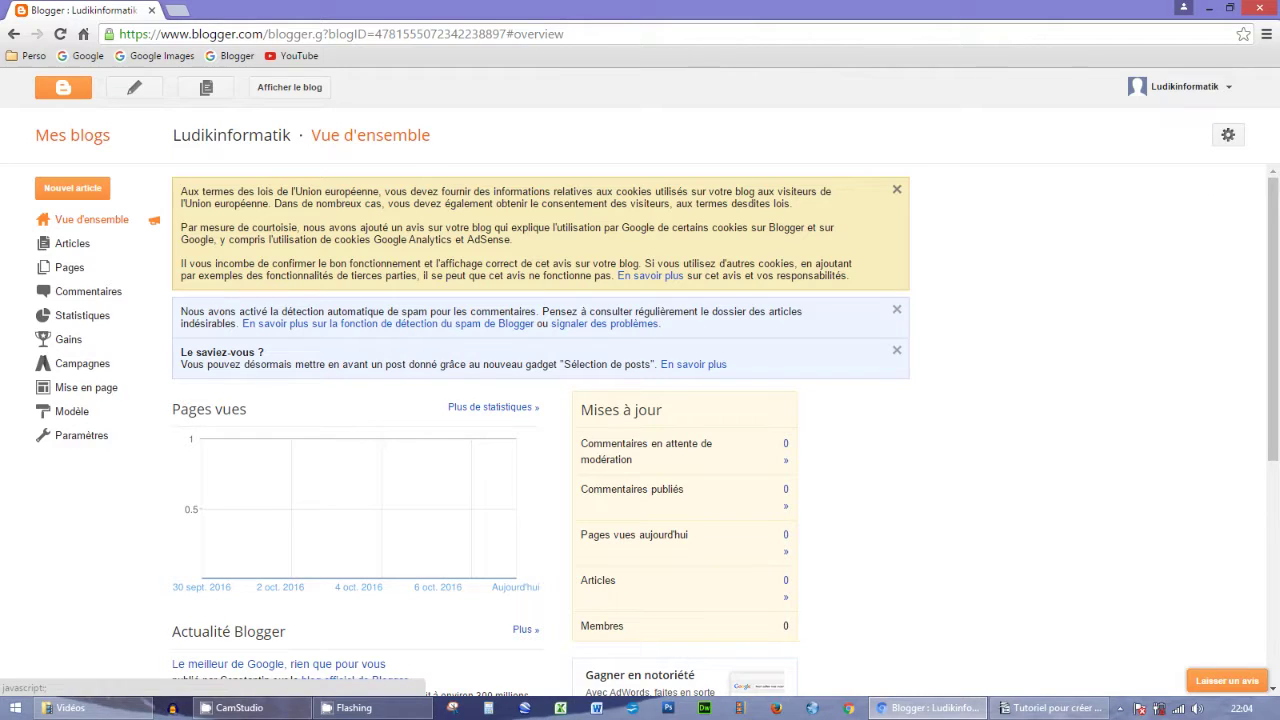
Step: Dismiss the cookie, spam-detection and "Le saviez-vous ?" notices on the blog's overview page
click(896, 189)
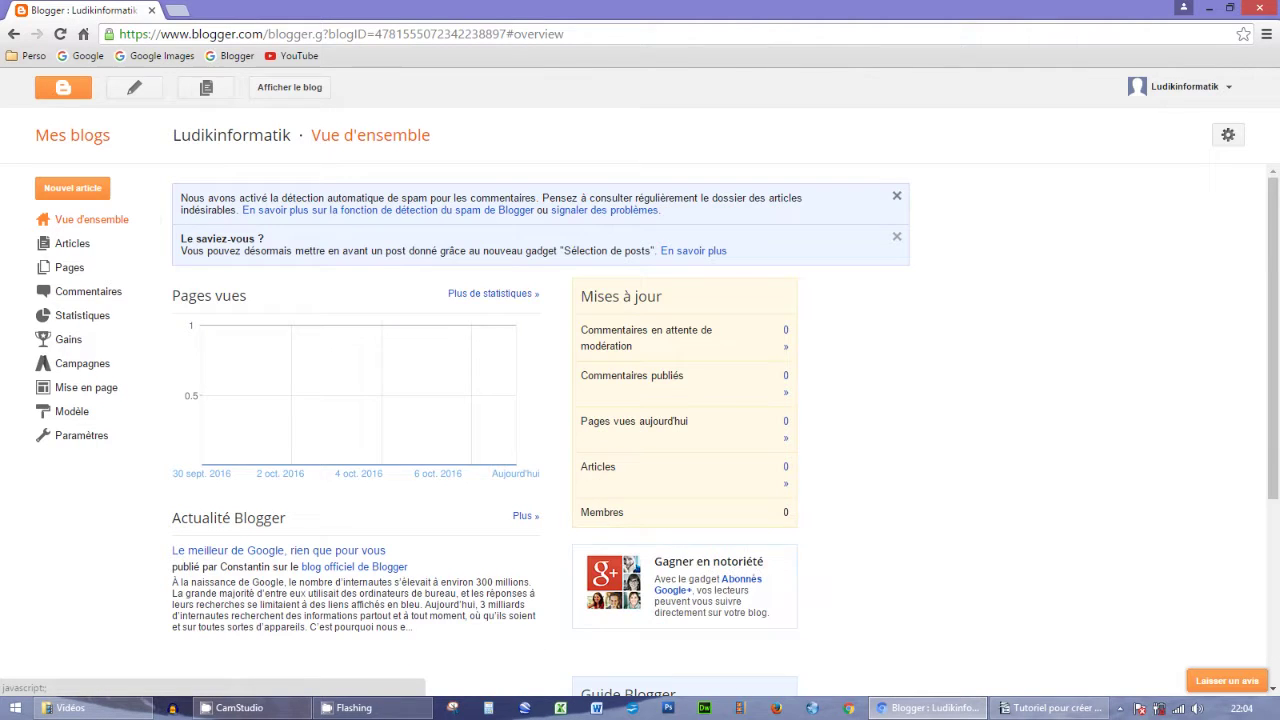
click(896, 197)
click(896, 196)
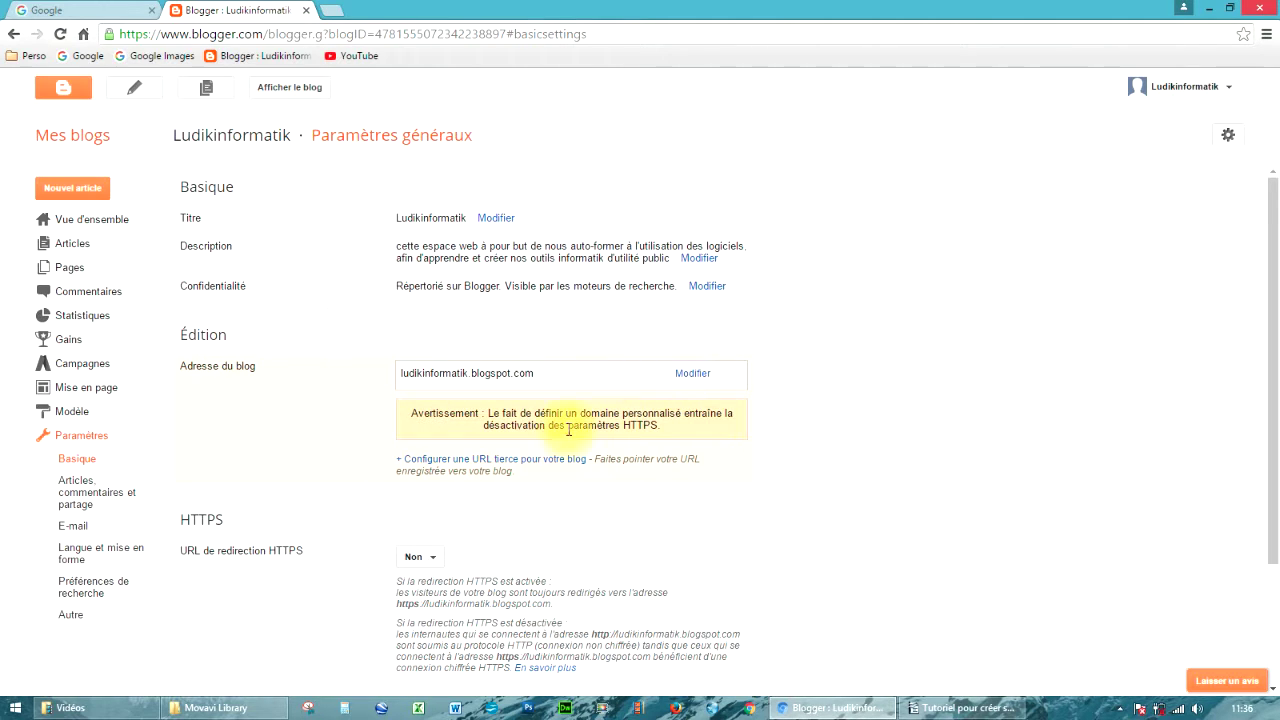
Step: Try to invite additional blog authors from the basic settings with the e-mail address field left empty
scroll(226, 610, down, 2)
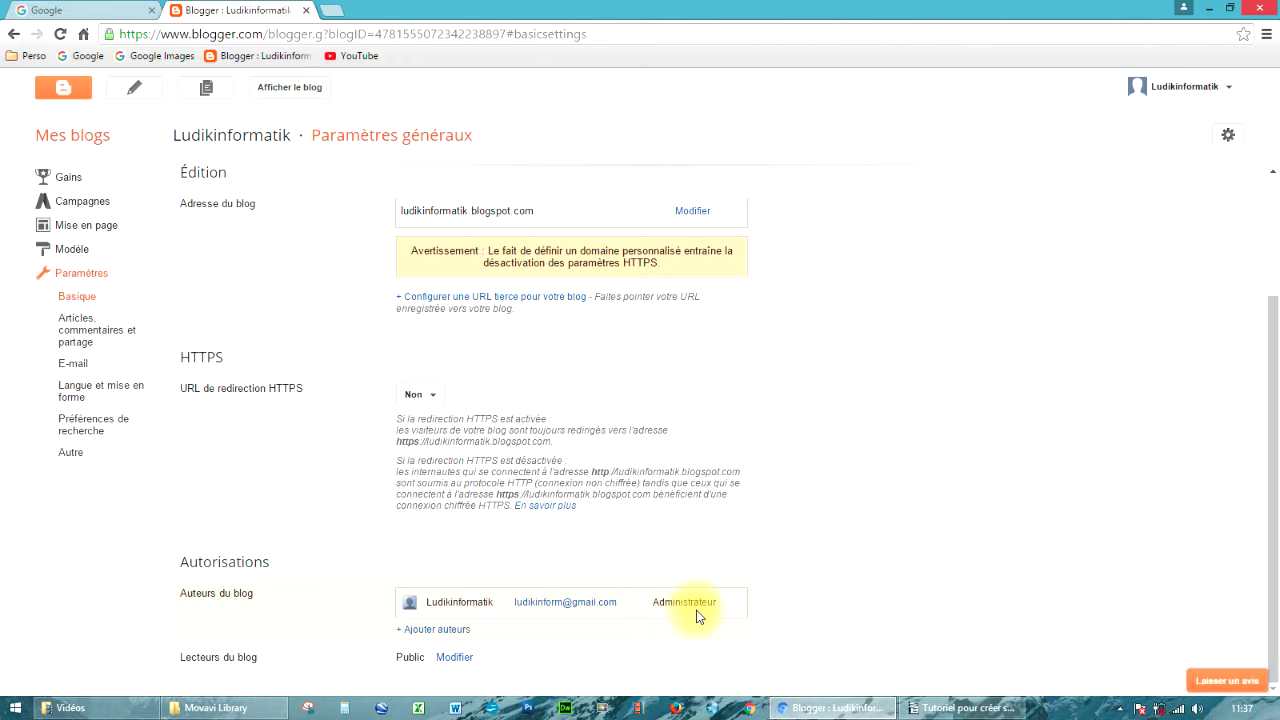
click(421, 630)
scroll(337, 643, down, 2)
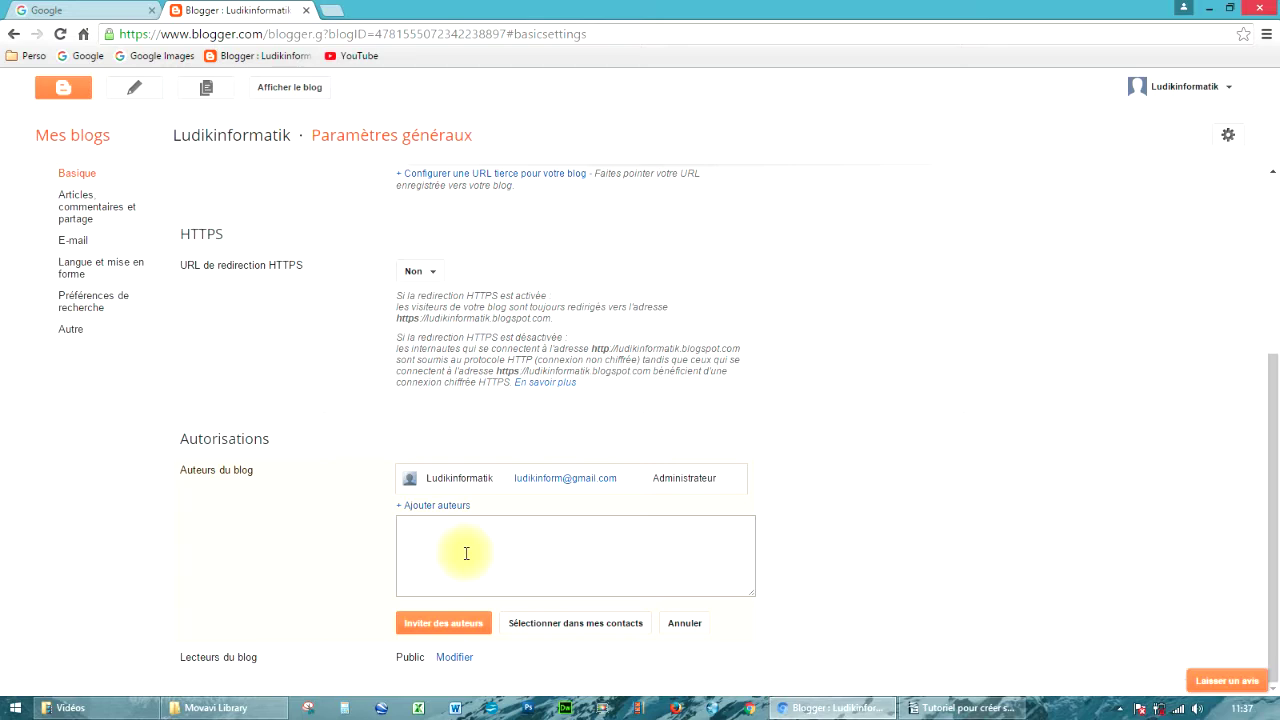
click(443, 624)
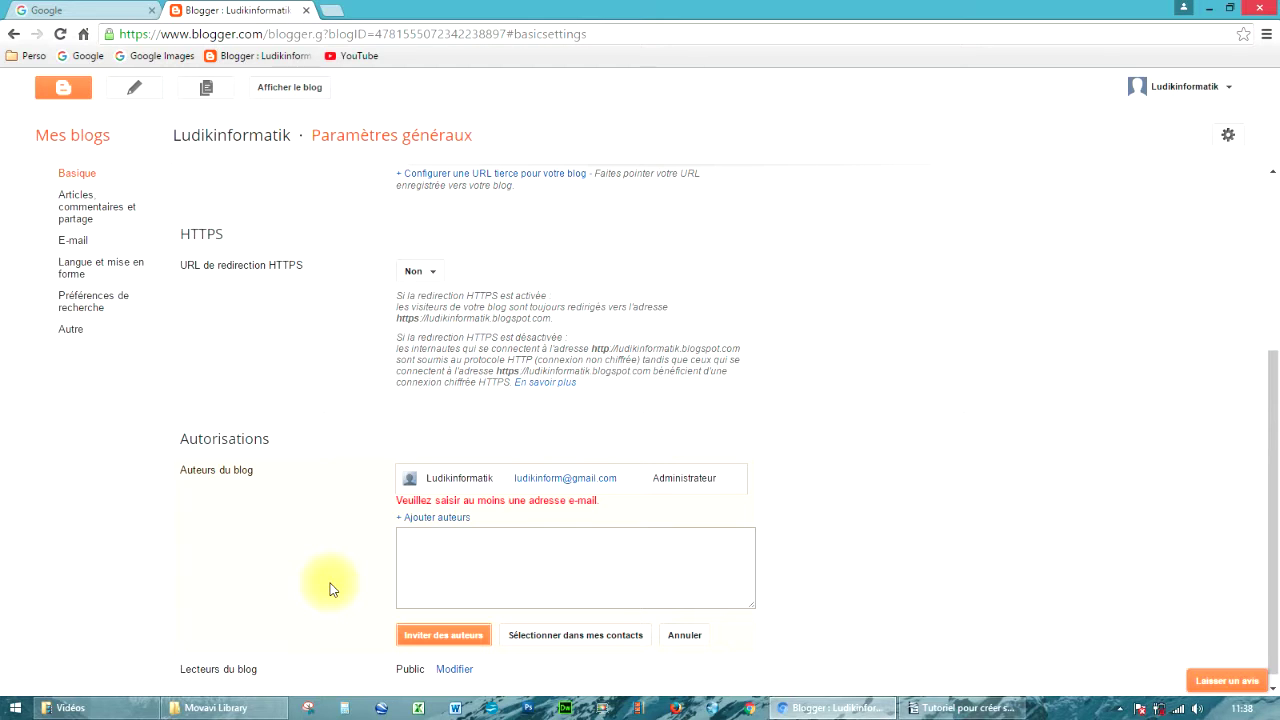
scroll(330, 558, down, 1)
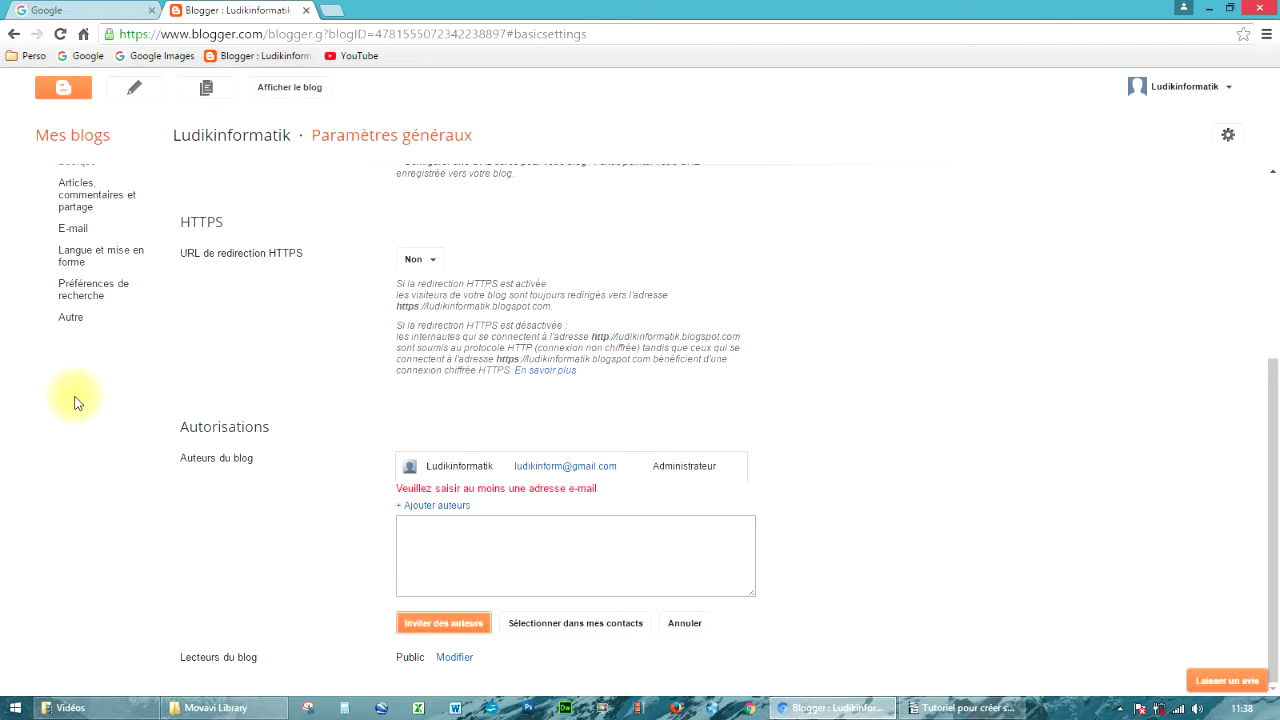
Step: Customize the blog's template with the second, blue-sky variant of Picture Window and apply it to the blog
scroll(77, 403, up, 3)
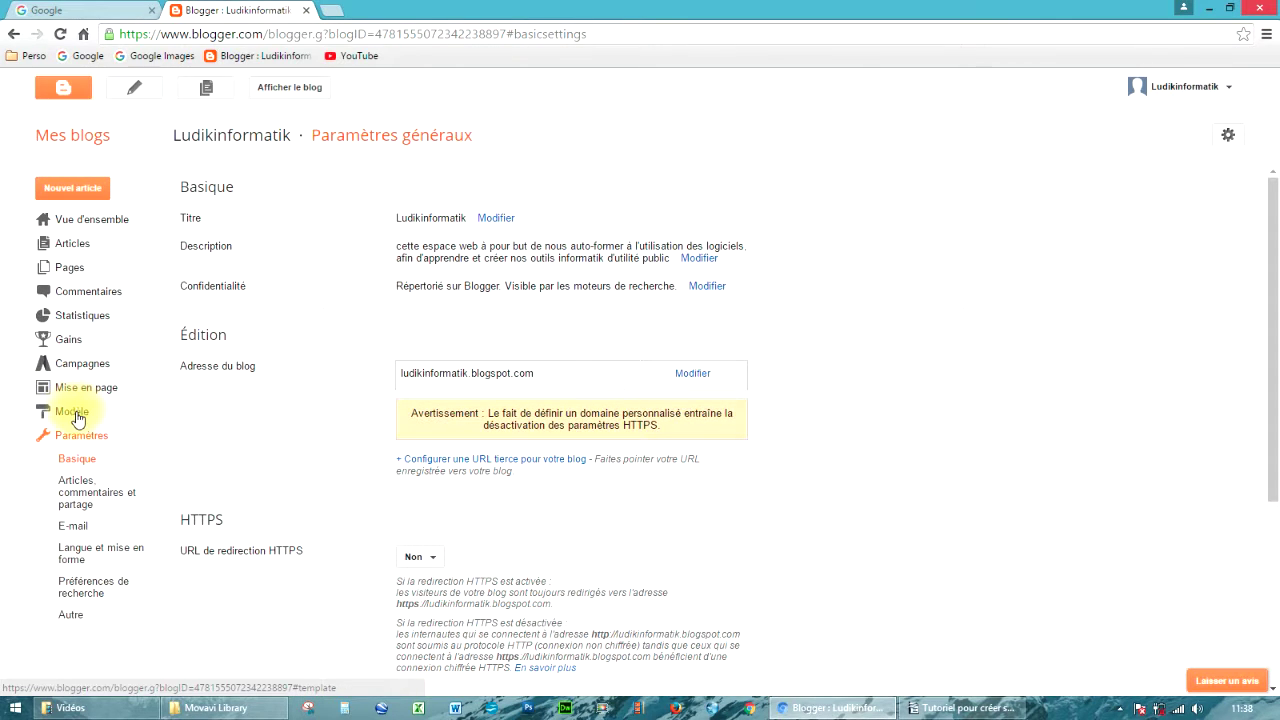
click(71, 418)
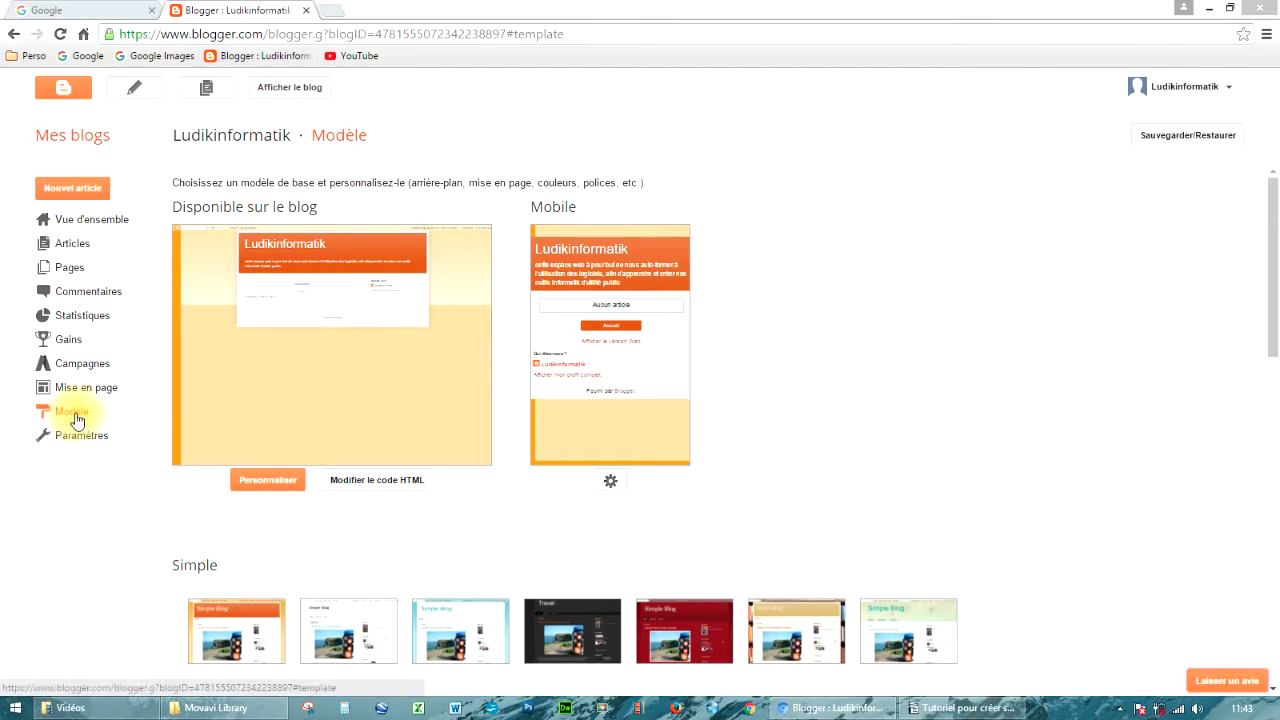
click(77, 420)
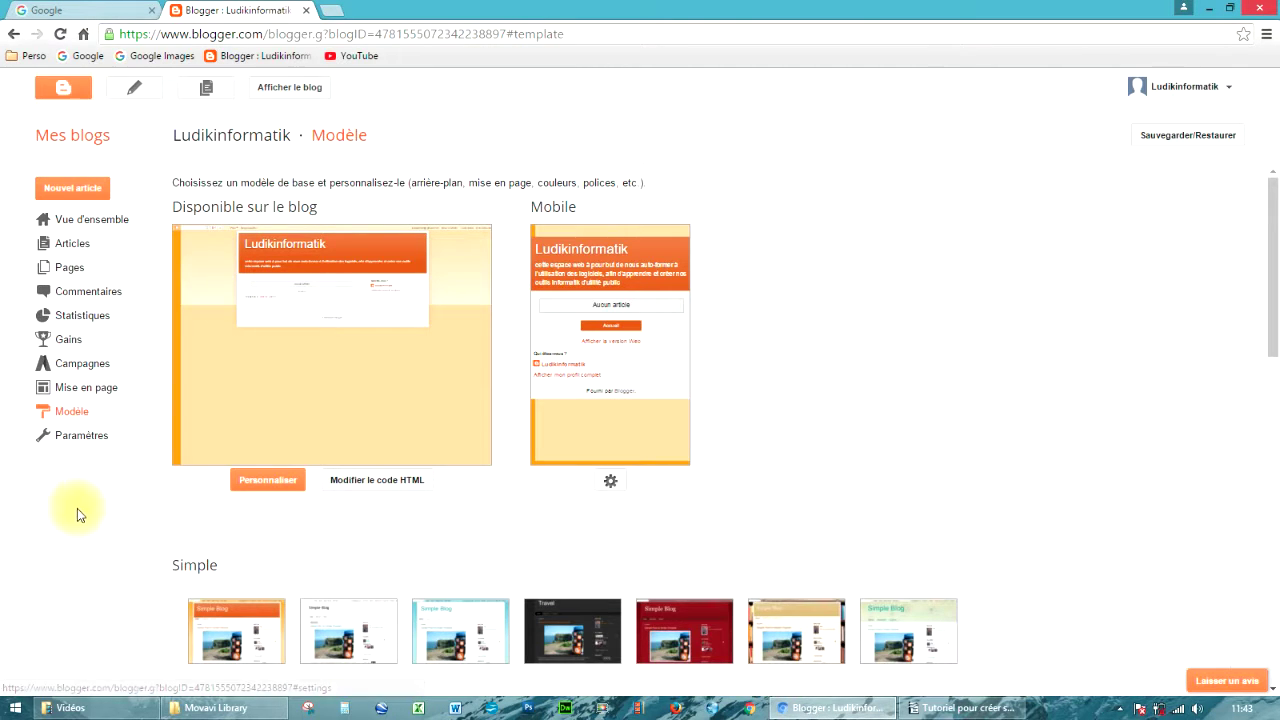
click(264, 486)
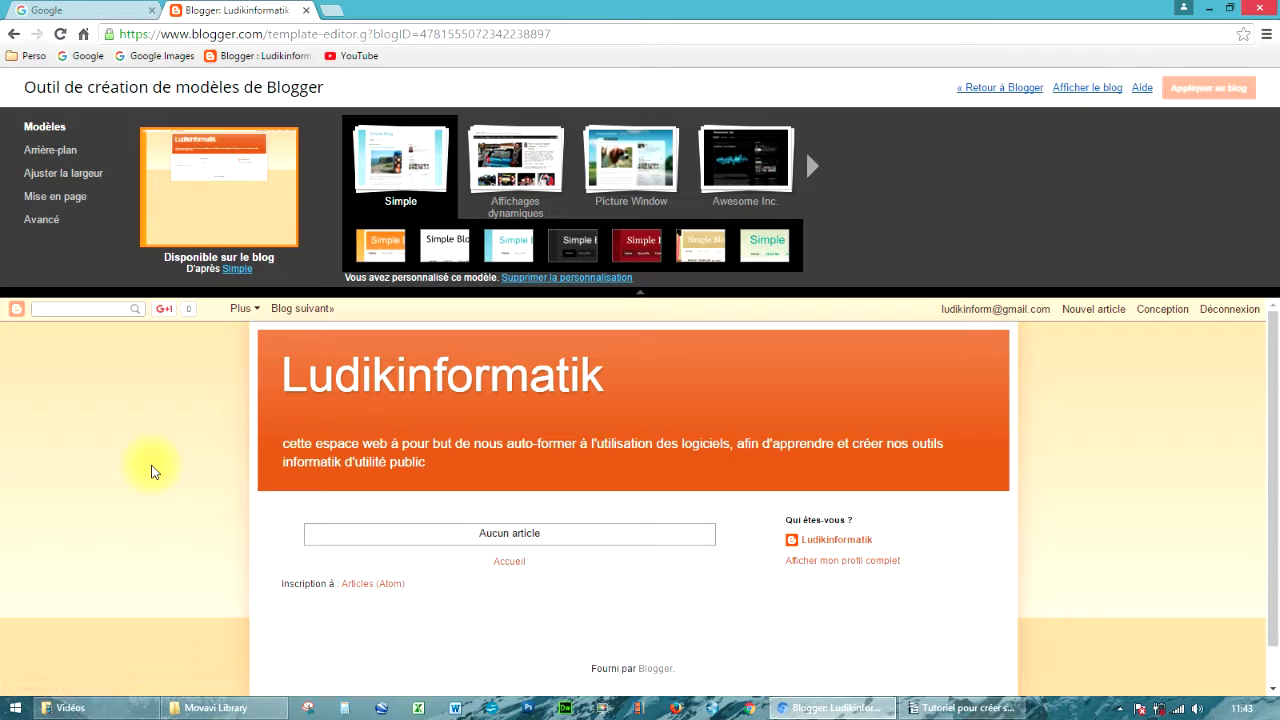
click(636, 172)
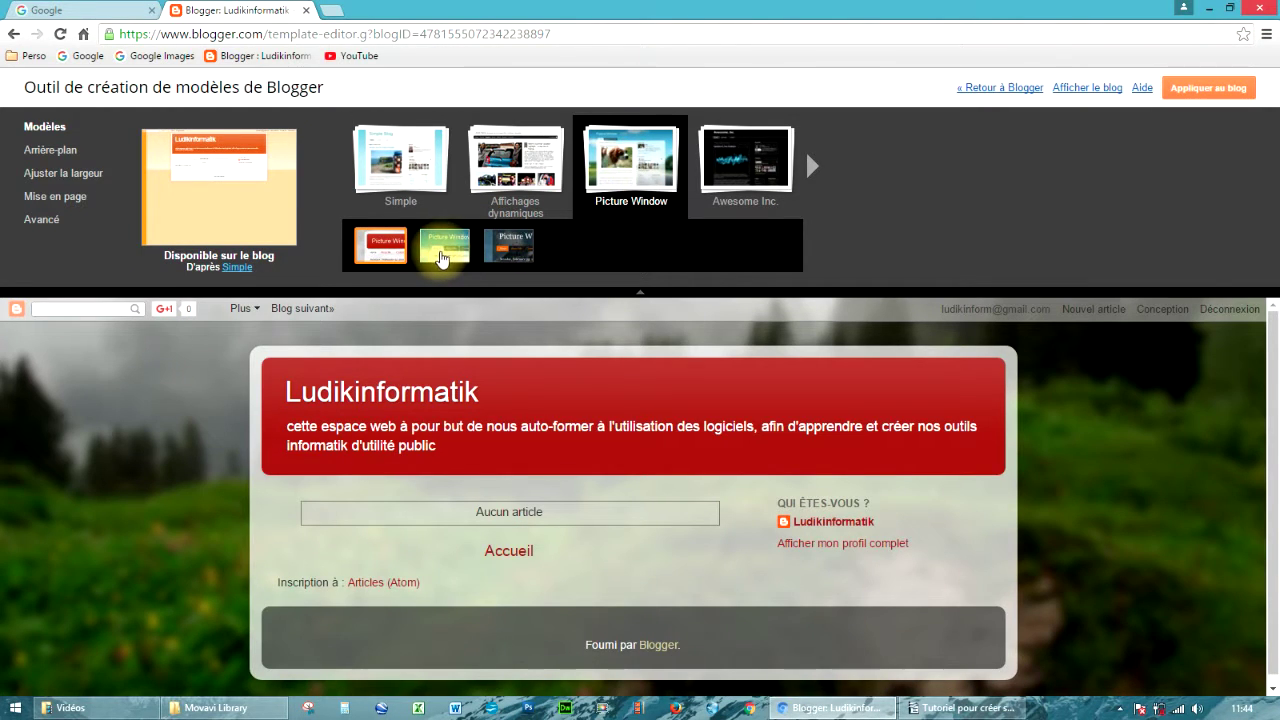
click(447, 258)
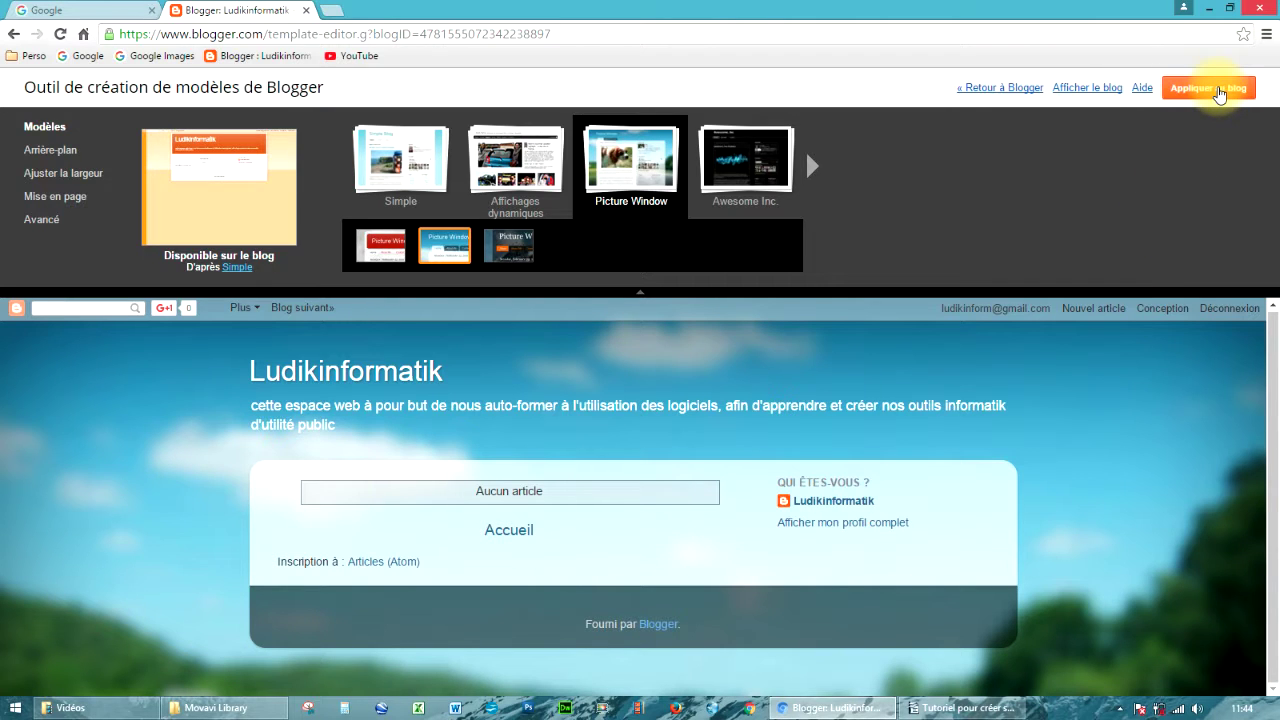
click(1212, 88)
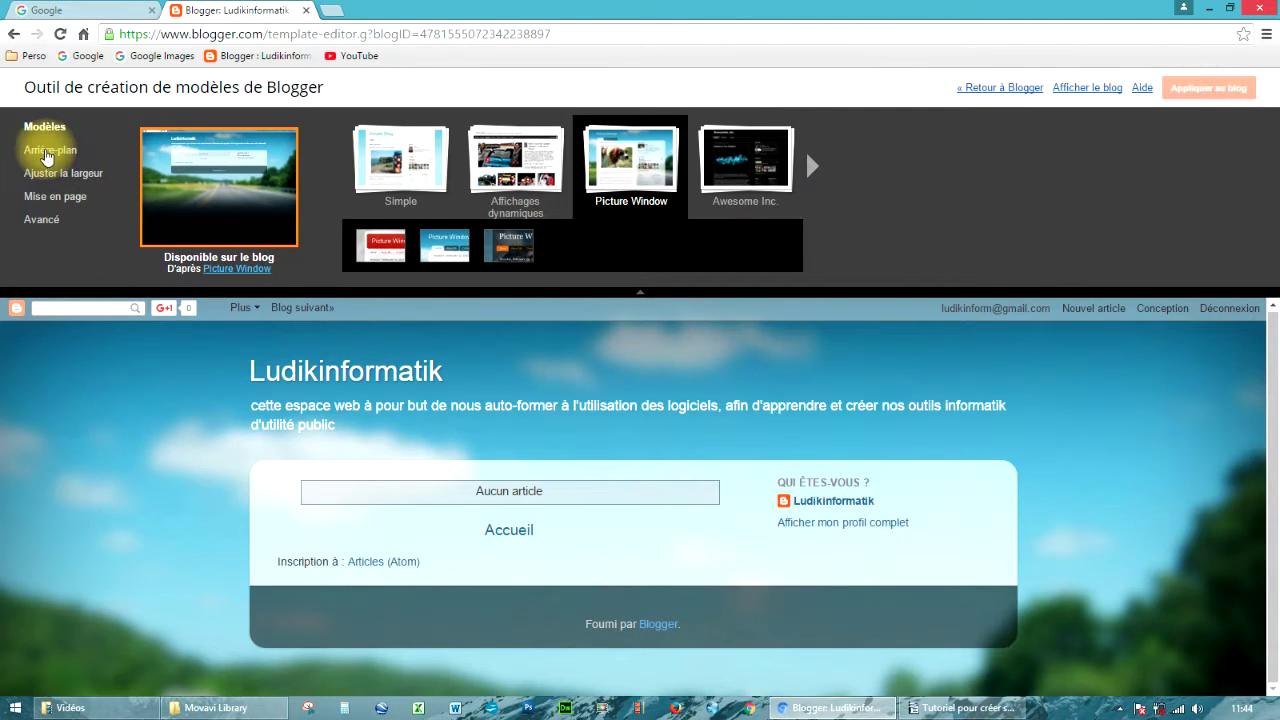
Step: Choose the green leaves image from the Nature category as the blog's background image
click(46, 157)
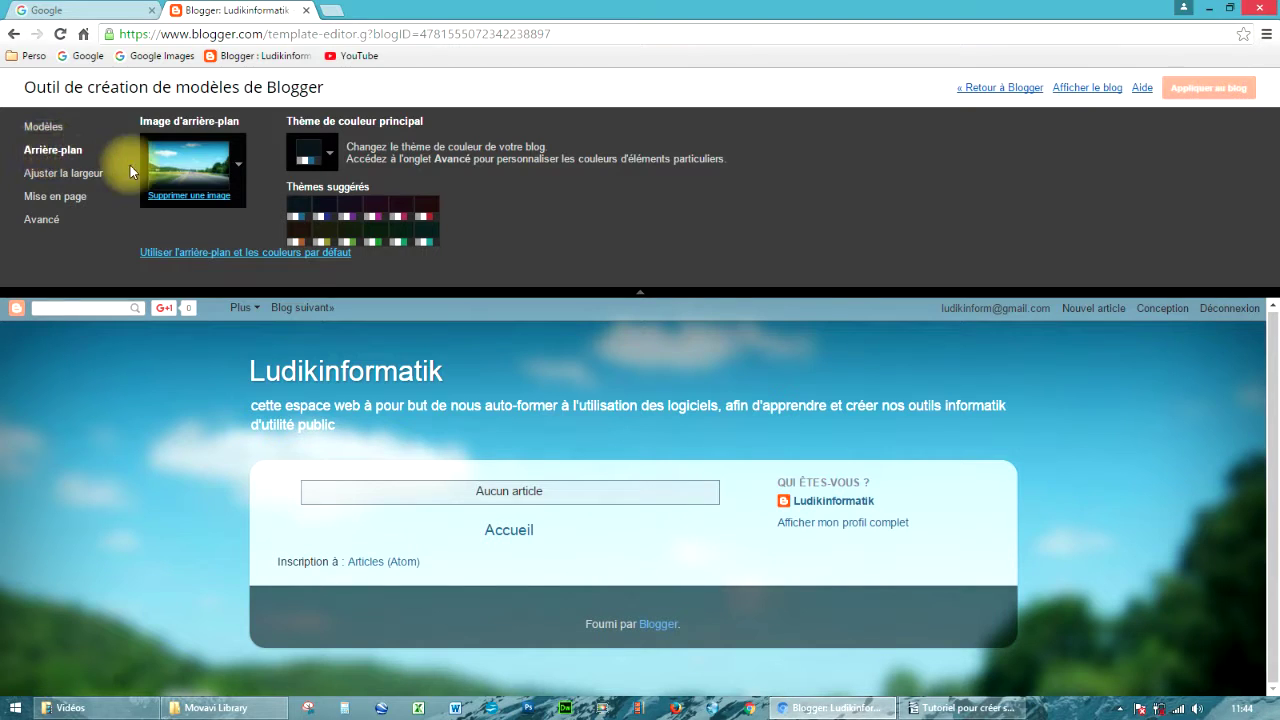
click(240, 171)
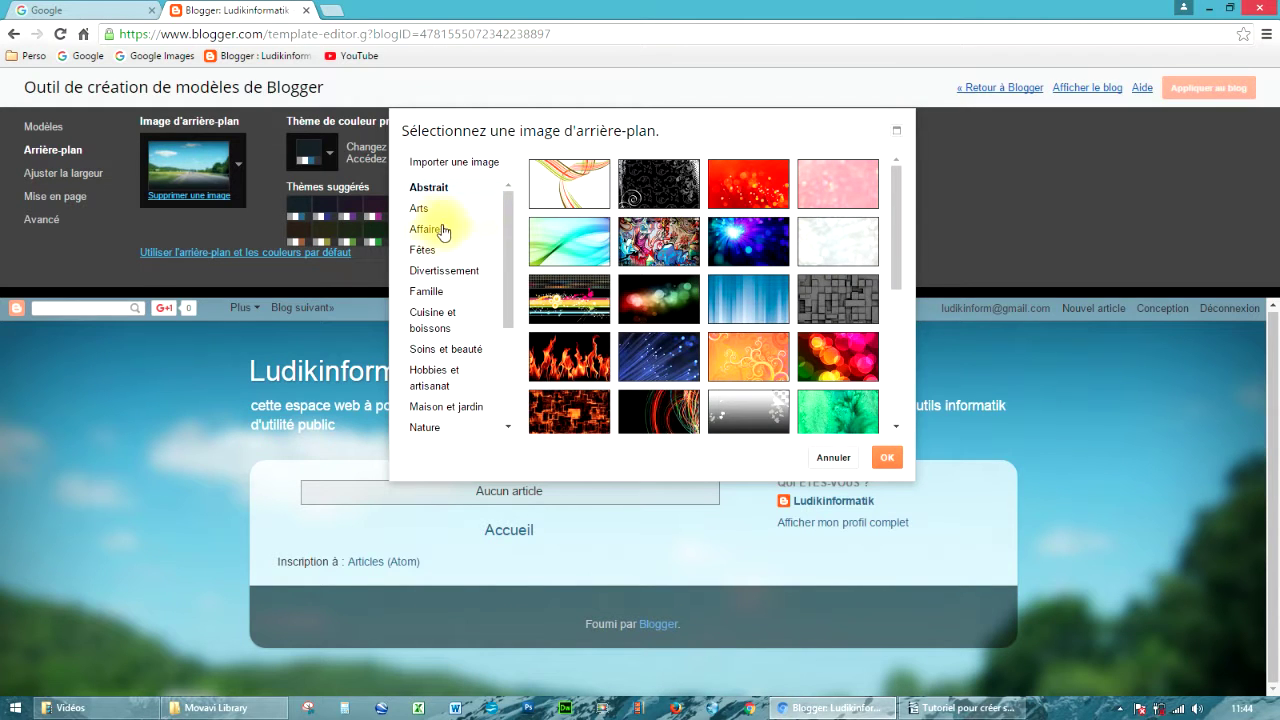
click(432, 428)
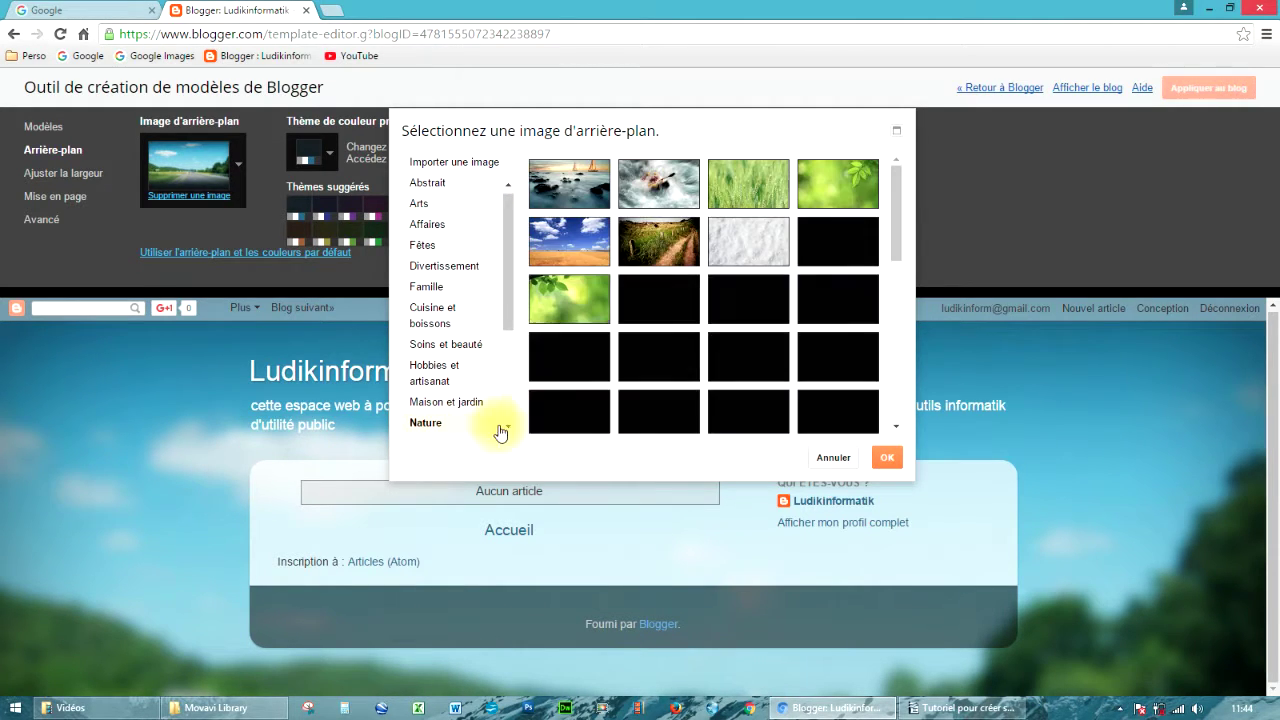
click(830, 185)
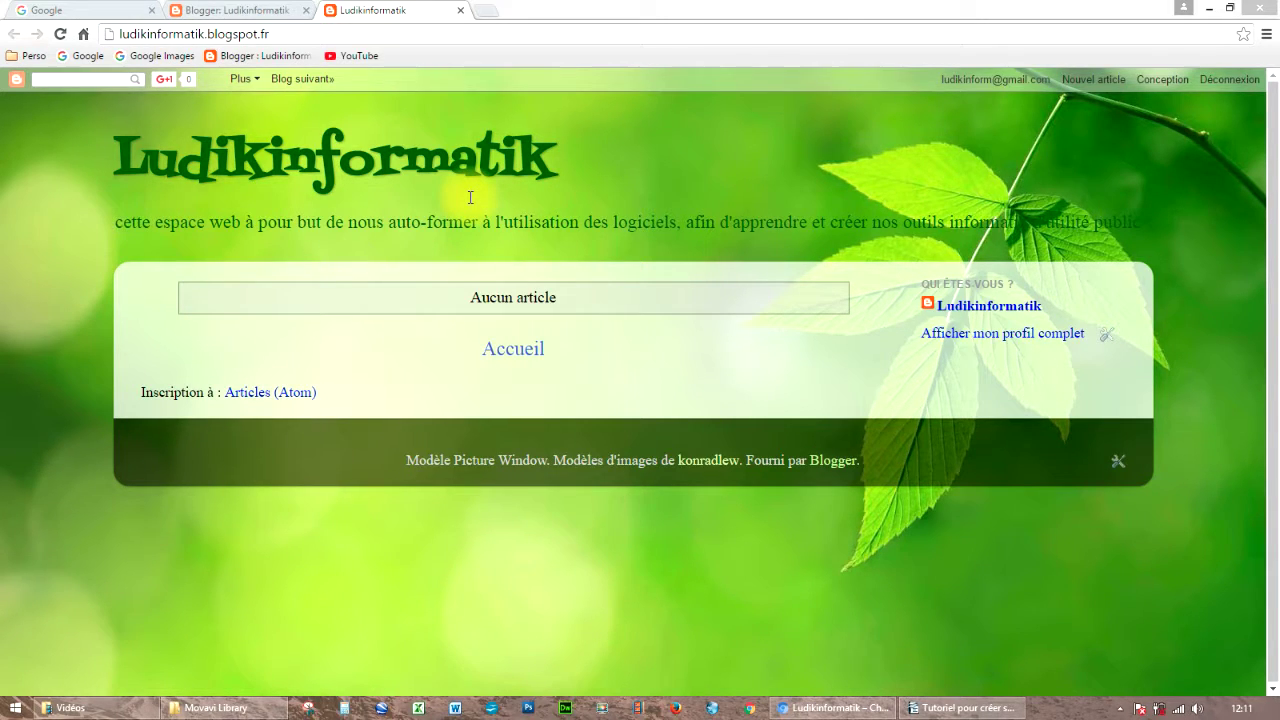
Step: Replace the blog's background image with the blue sound-wave picture from the Technologies category
click(237, 15)
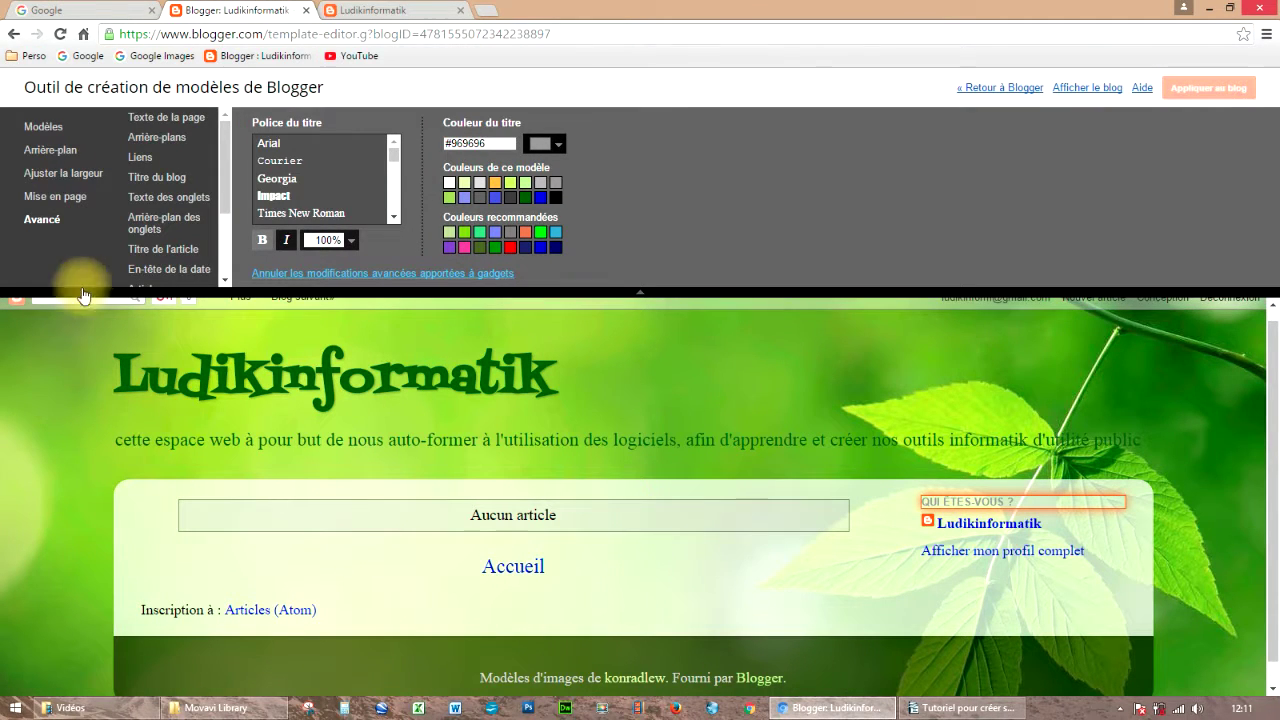
click(44, 153)
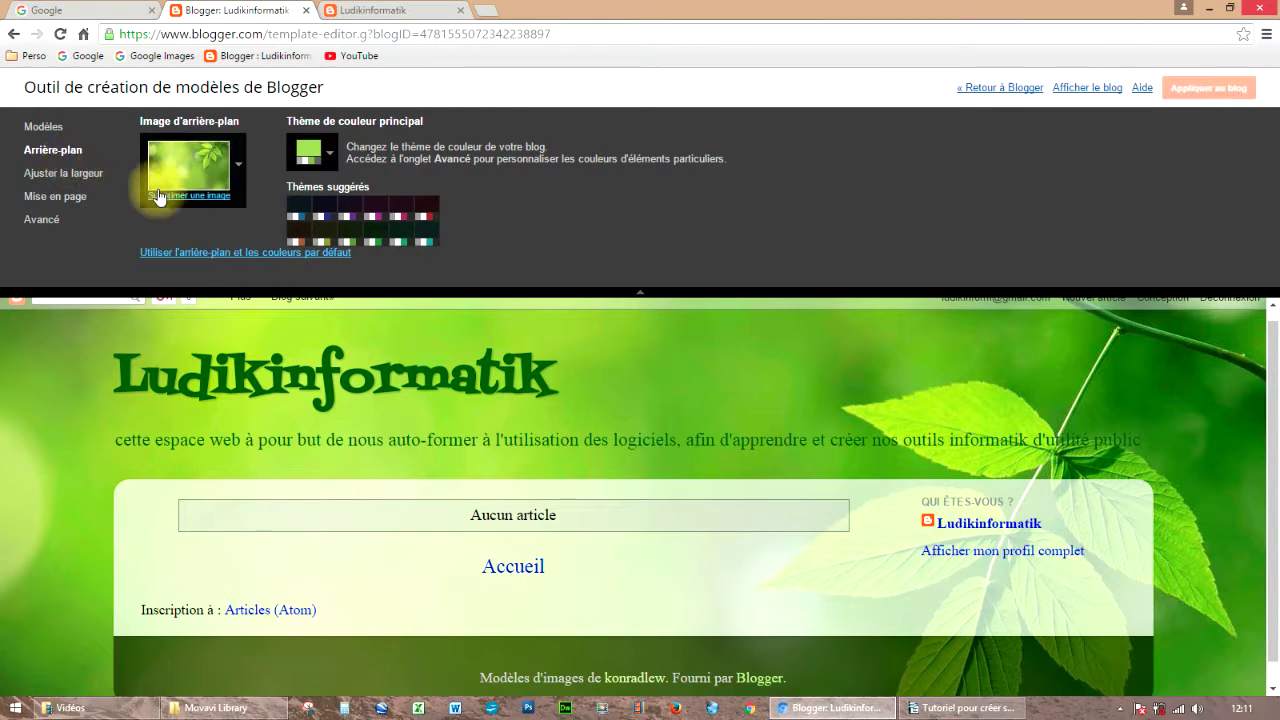
click(237, 160)
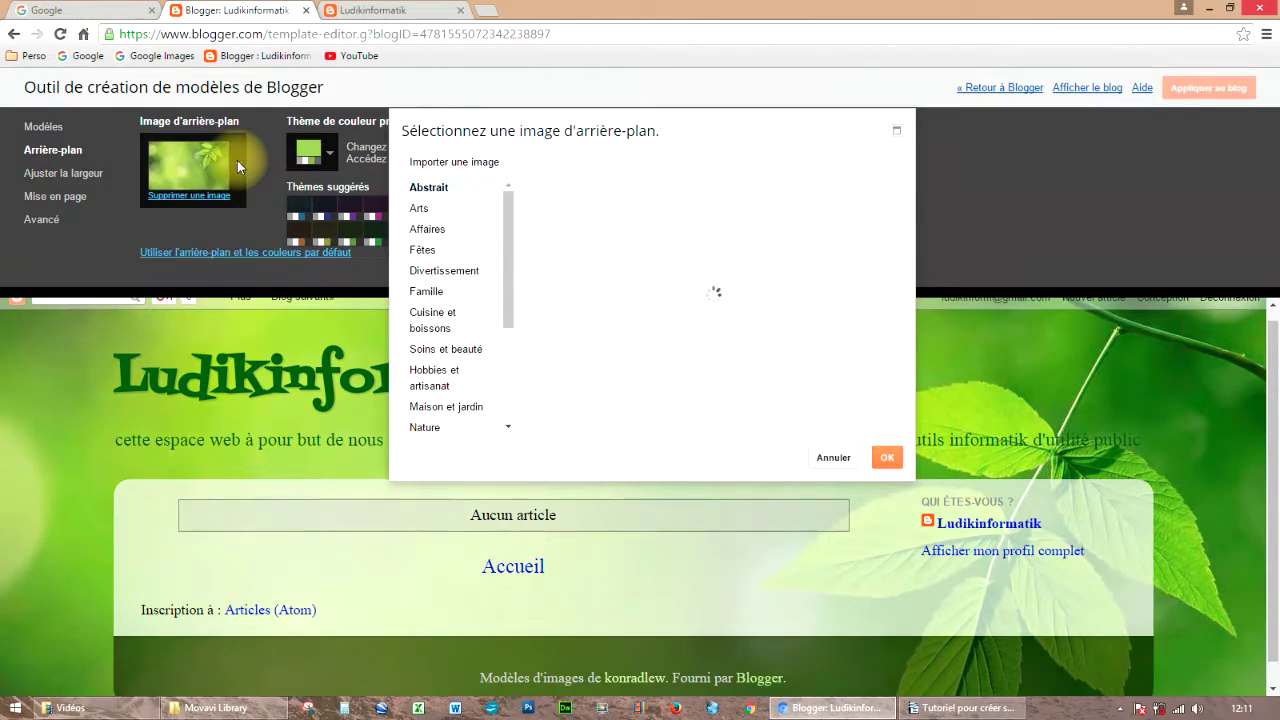
scroll(475, 292, down, 3)
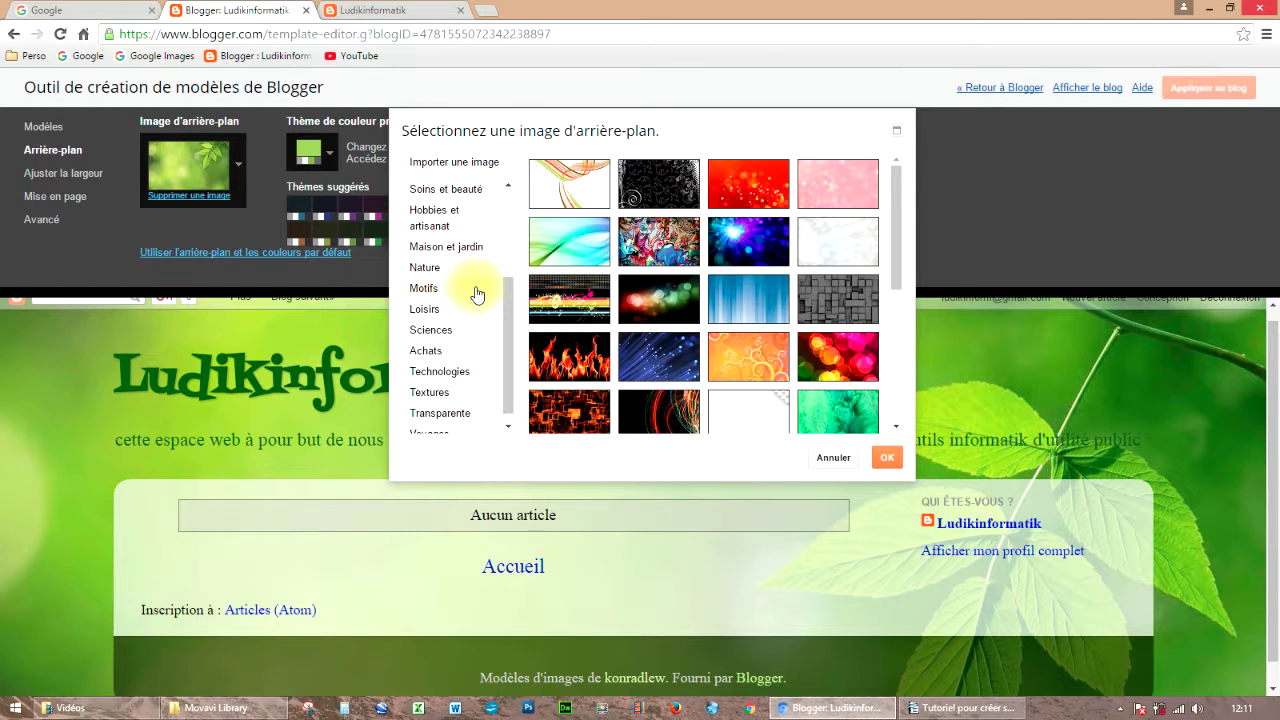
click(437, 362)
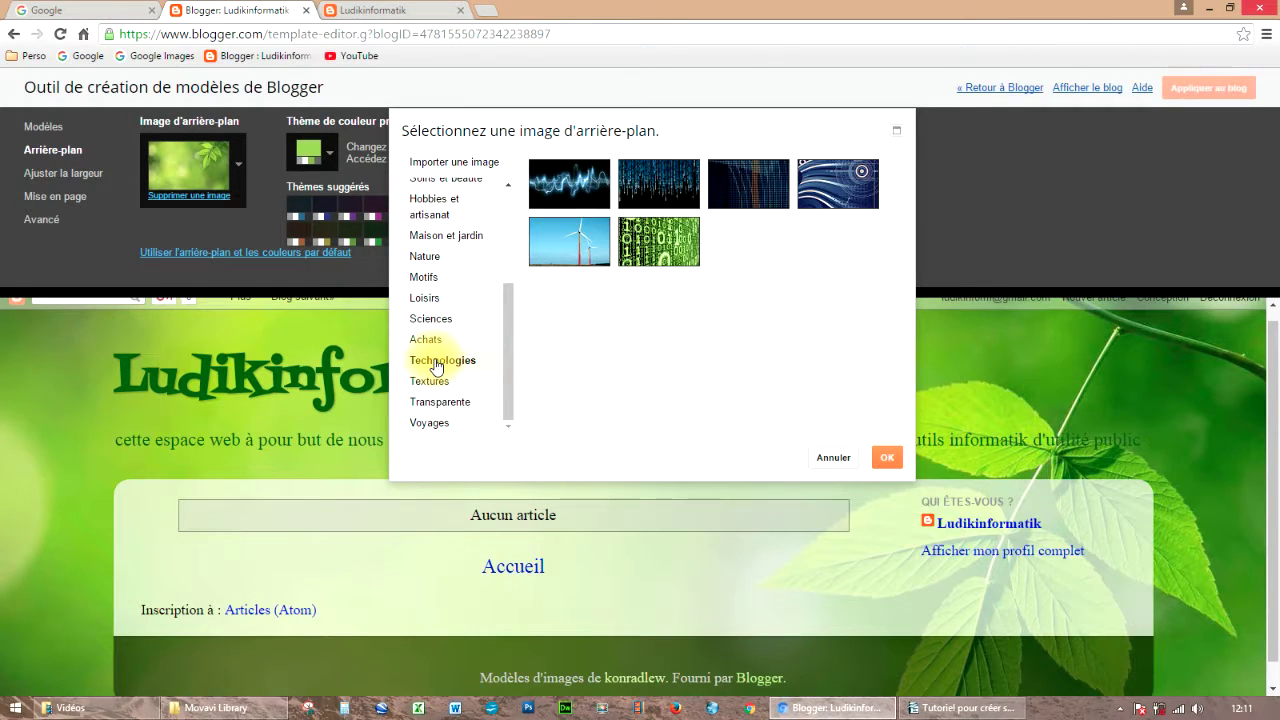
click(598, 188)
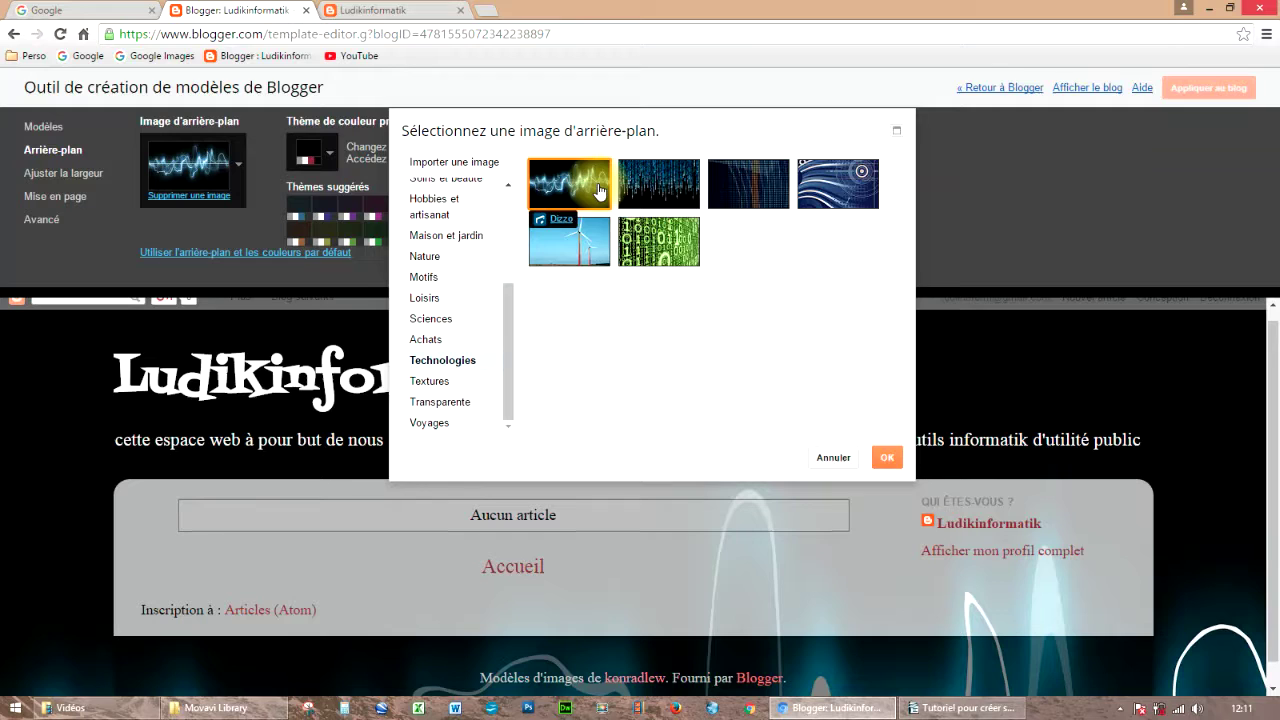
click(832, 464)
click(889, 460)
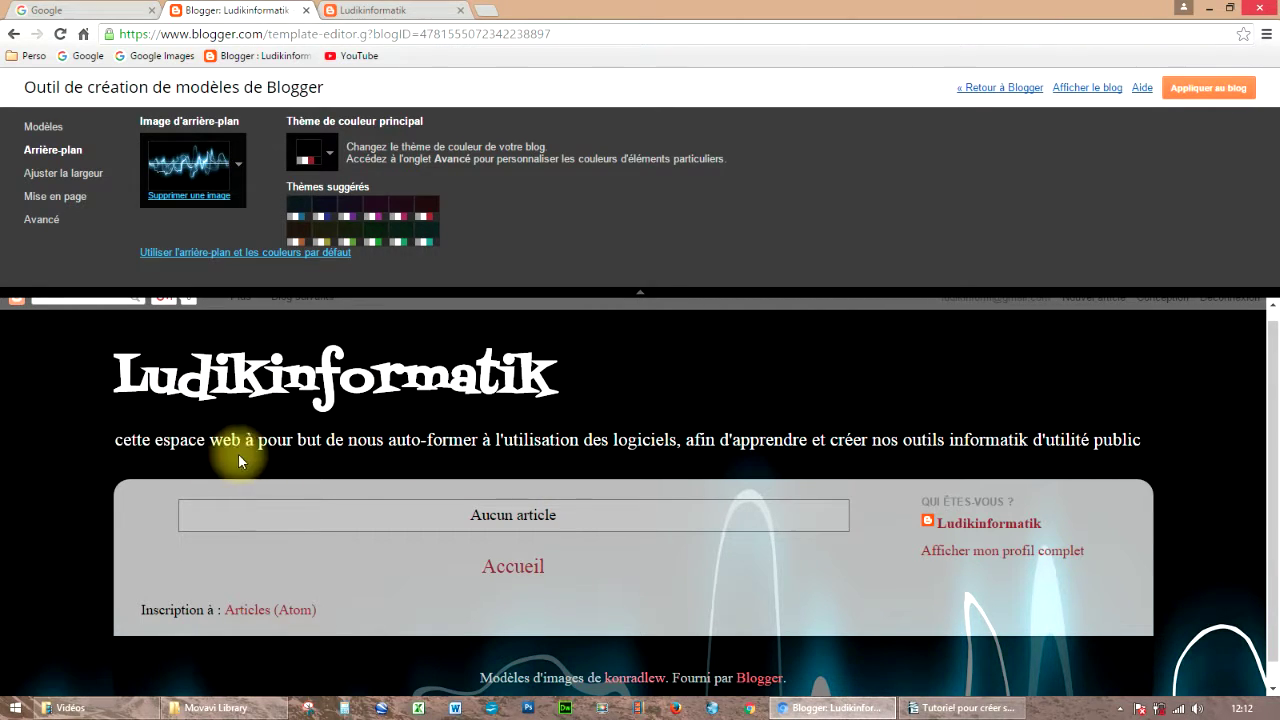
Step: Apply the customized template to the blog and view the published blog
click(35, 431)
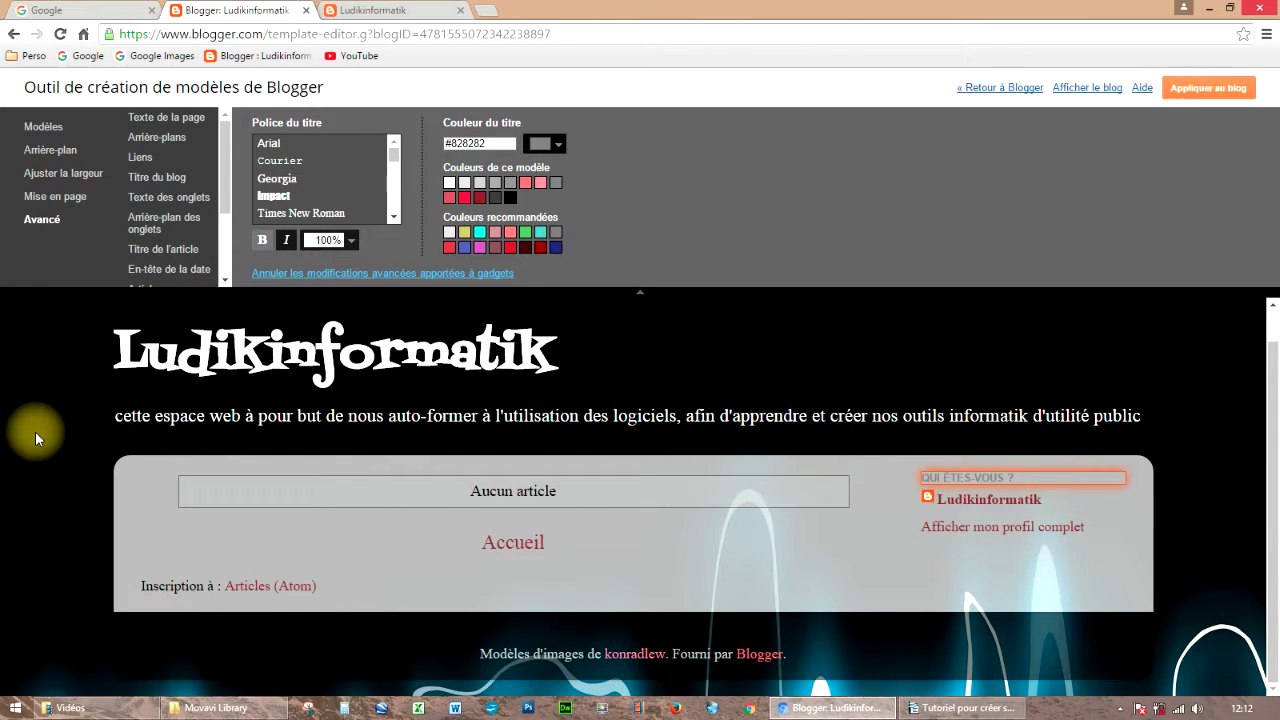
click(1222, 90)
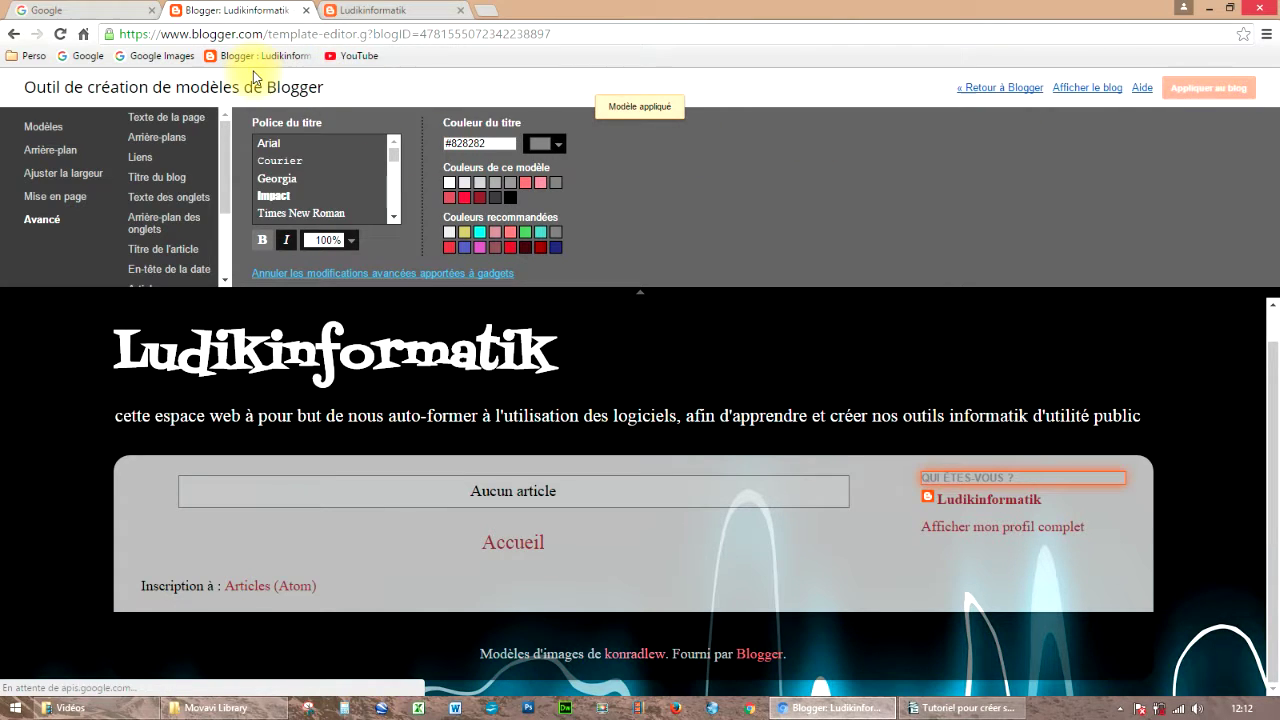
click(1091, 89)
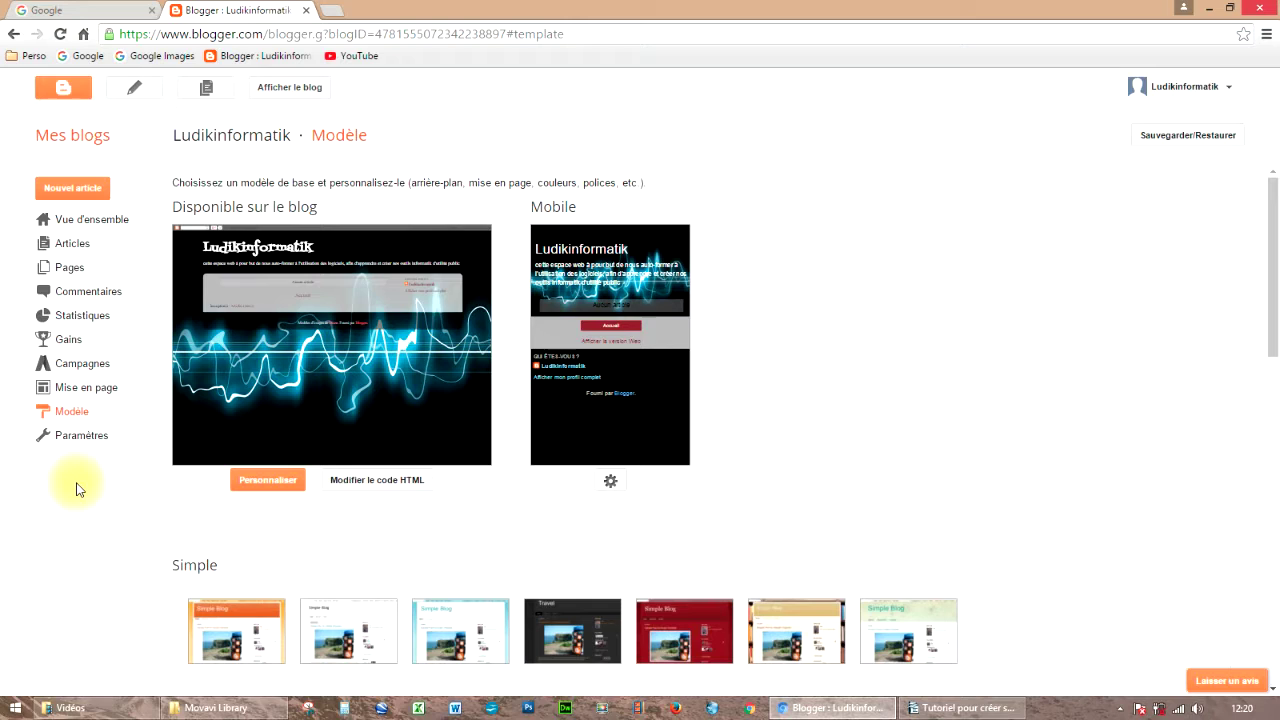
Step: Configure the Navbar in the blog's layout with the "Claire transparente" style and save it
click(72, 396)
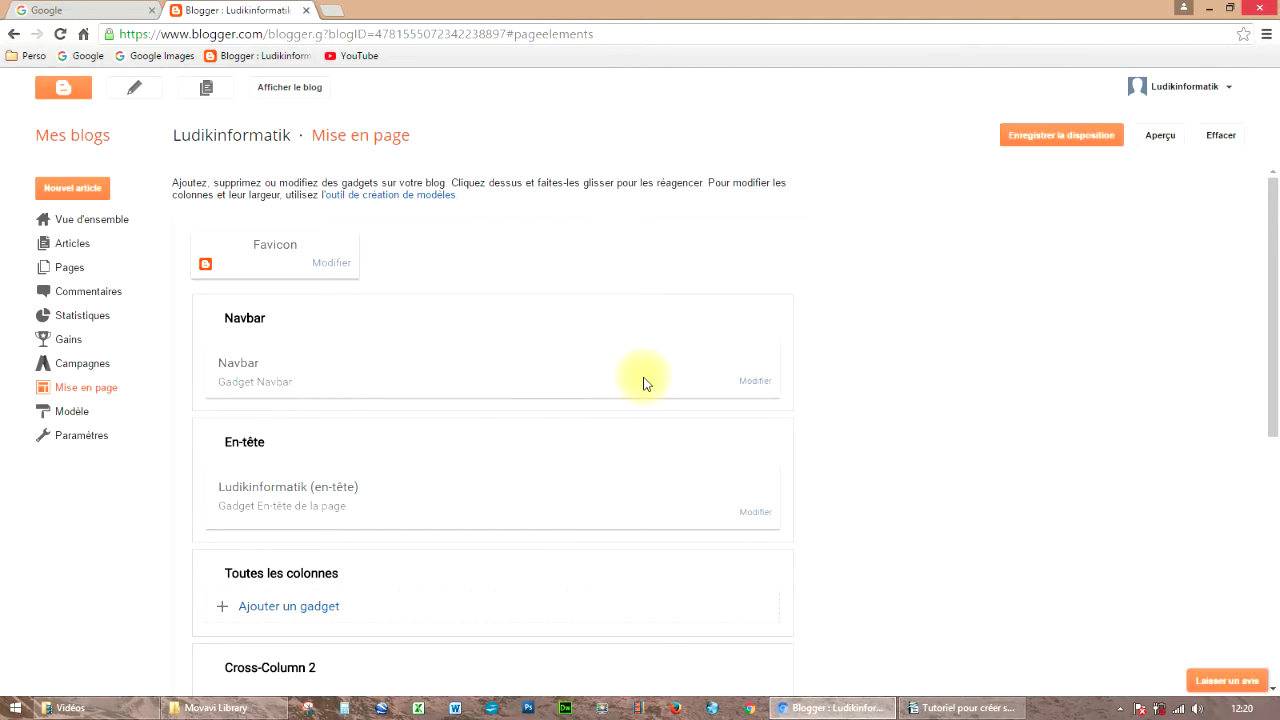
click(745, 377)
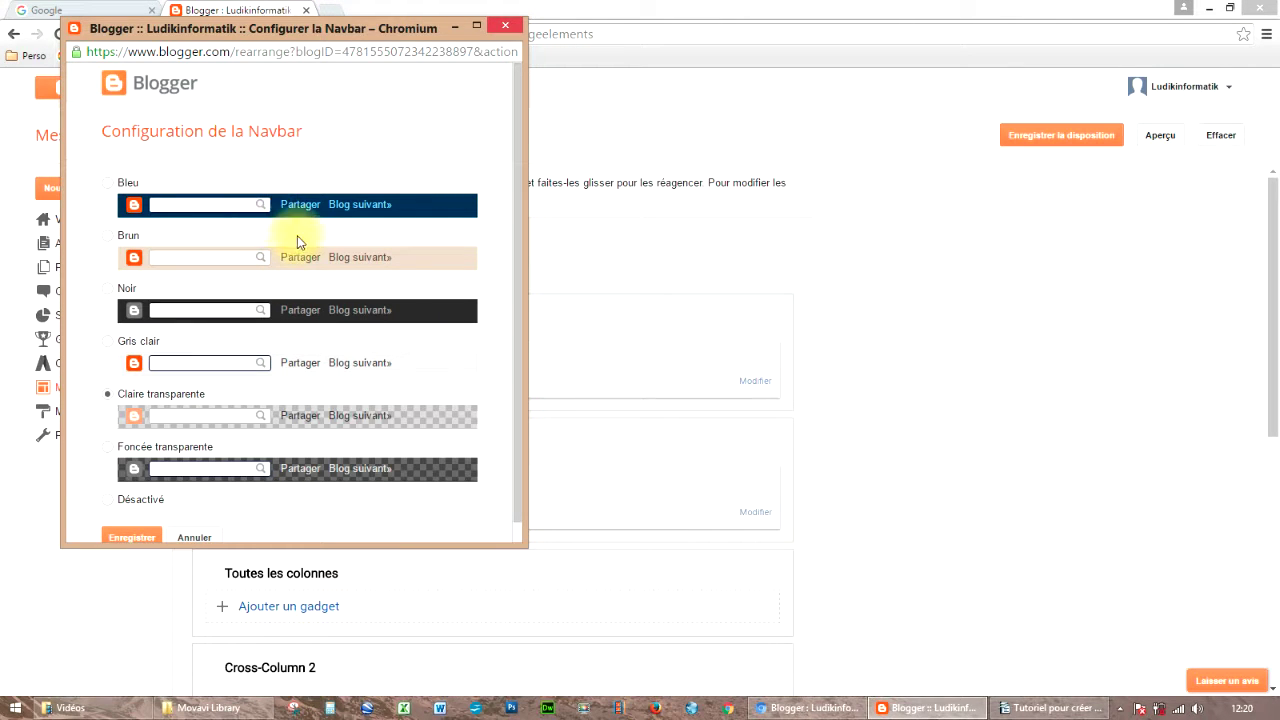
scroll(310, 263, down, 1)
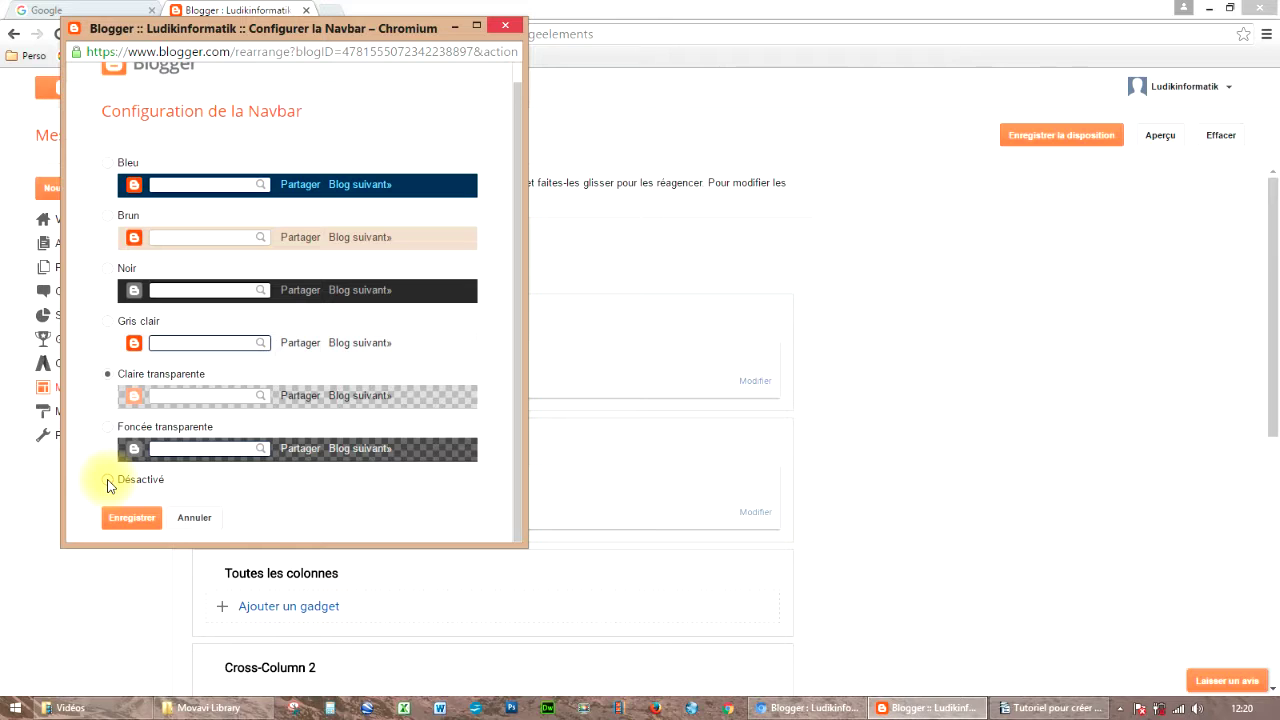
click(161, 374)
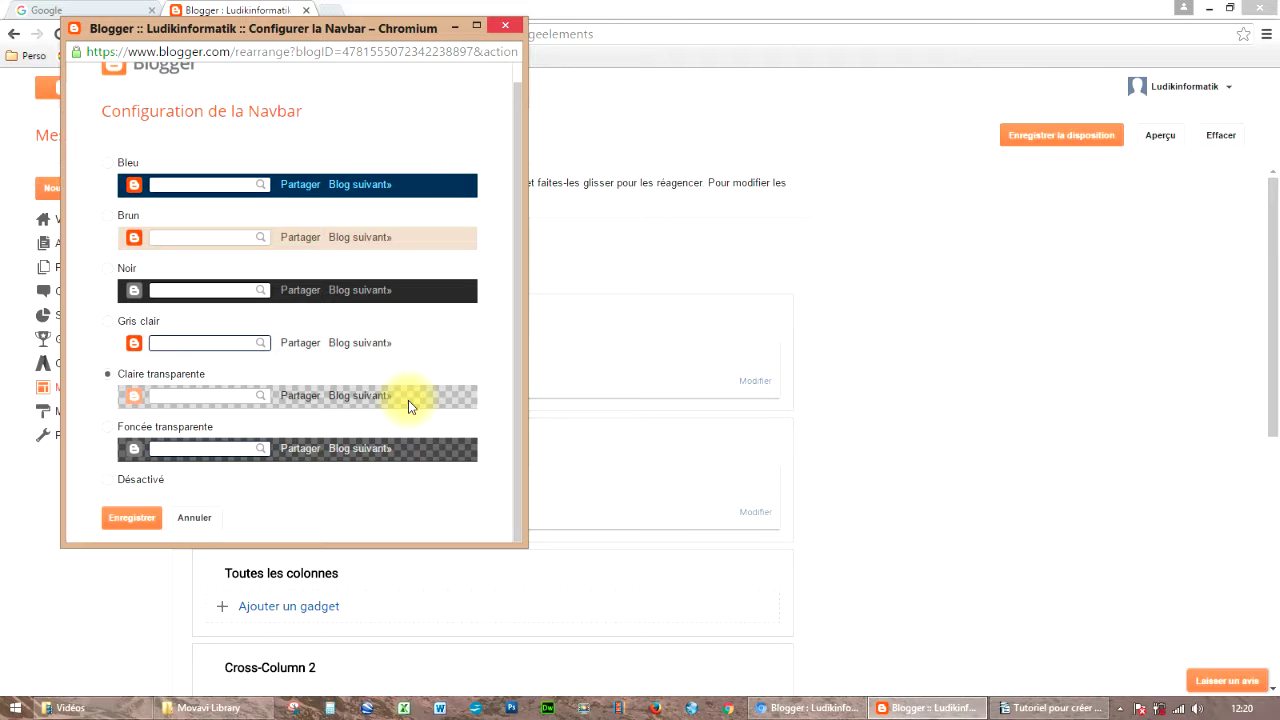
click(103, 528)
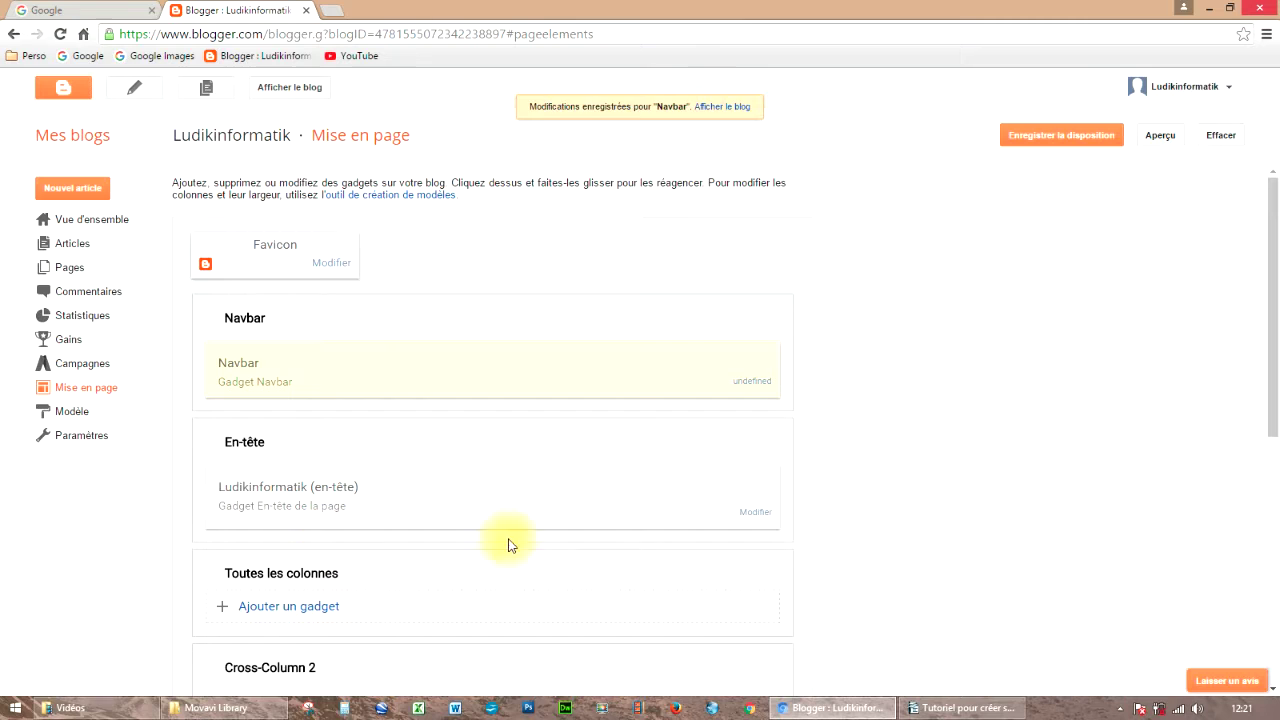
Step: Examine the header gadget's title, description and image placement settings, and close them without saving
click(755, 521)
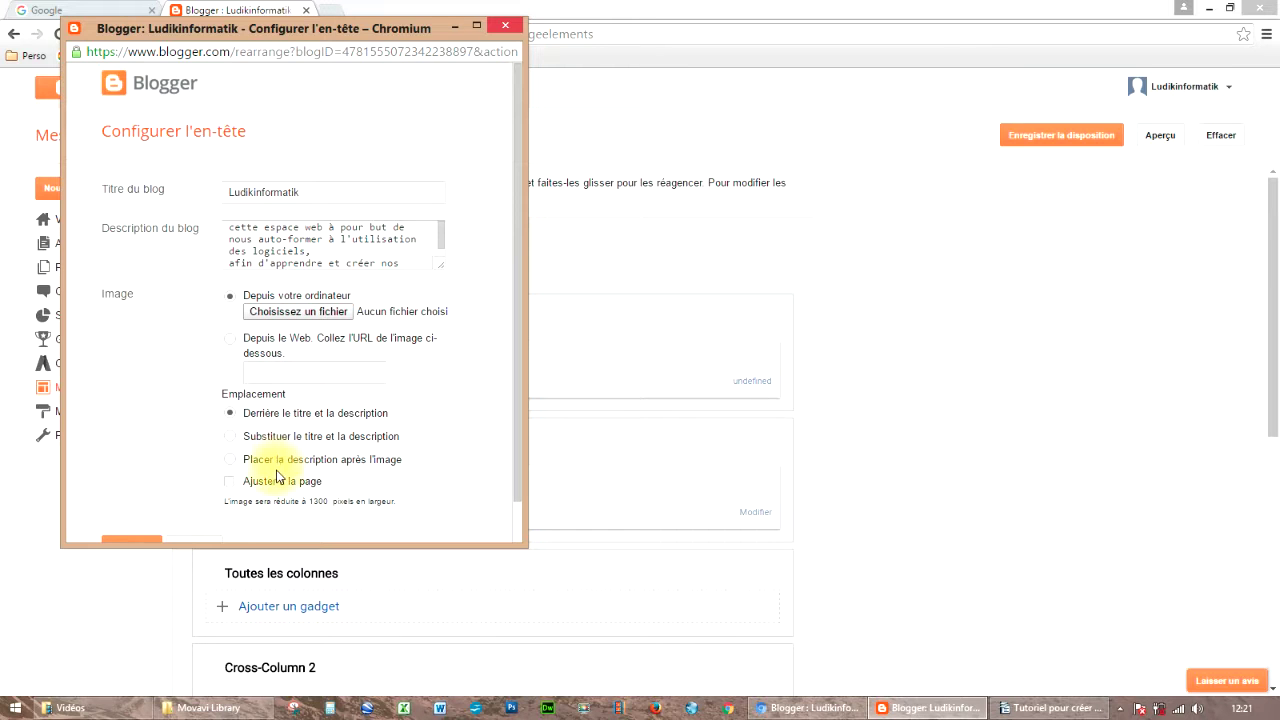
scroll(114, 457, down, 2)
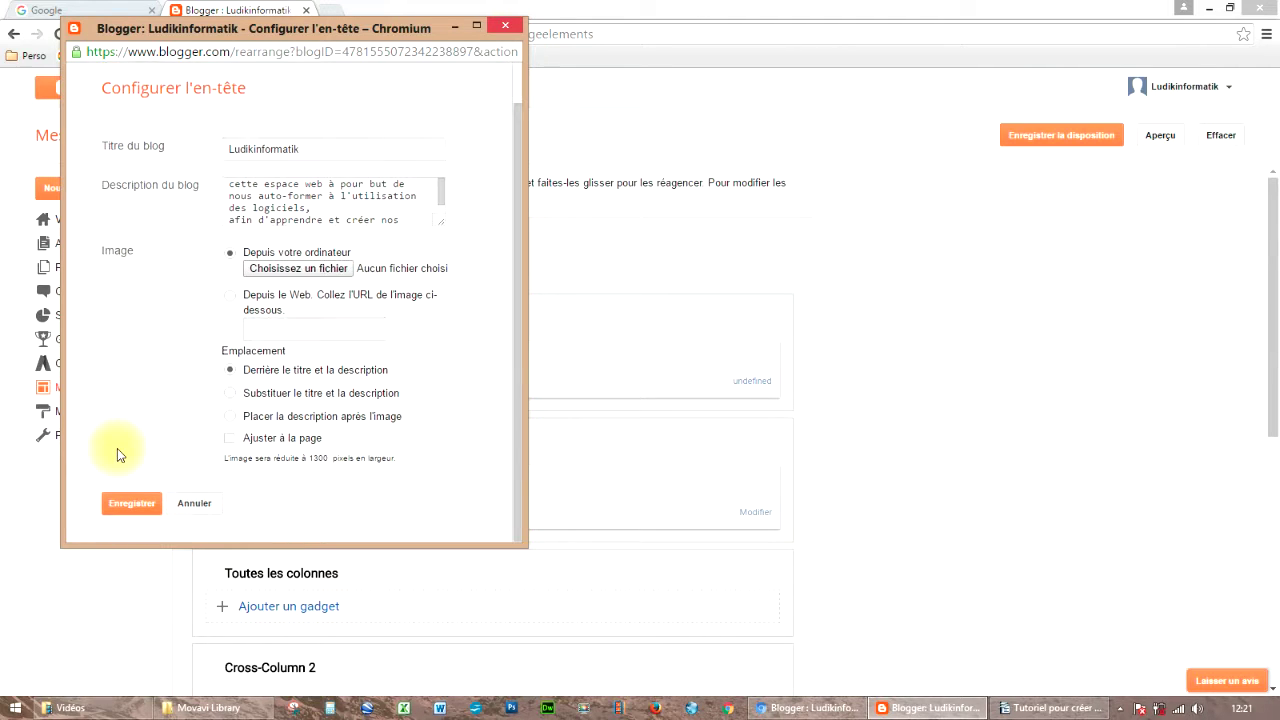
click(192, 504)
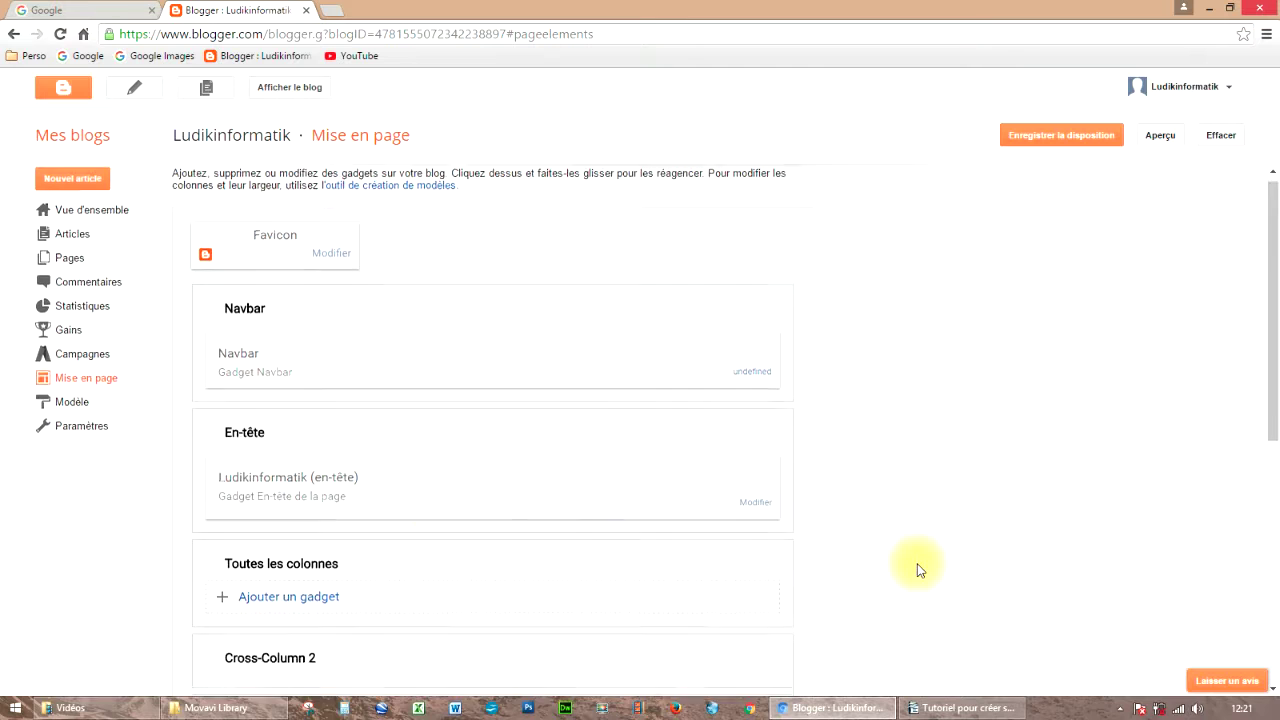
Step: Add a Pages gadget titled "Pages" listing the Accueil page to the "Toutes les colonnes" section and save it
scroll(917, 563, down, 3)
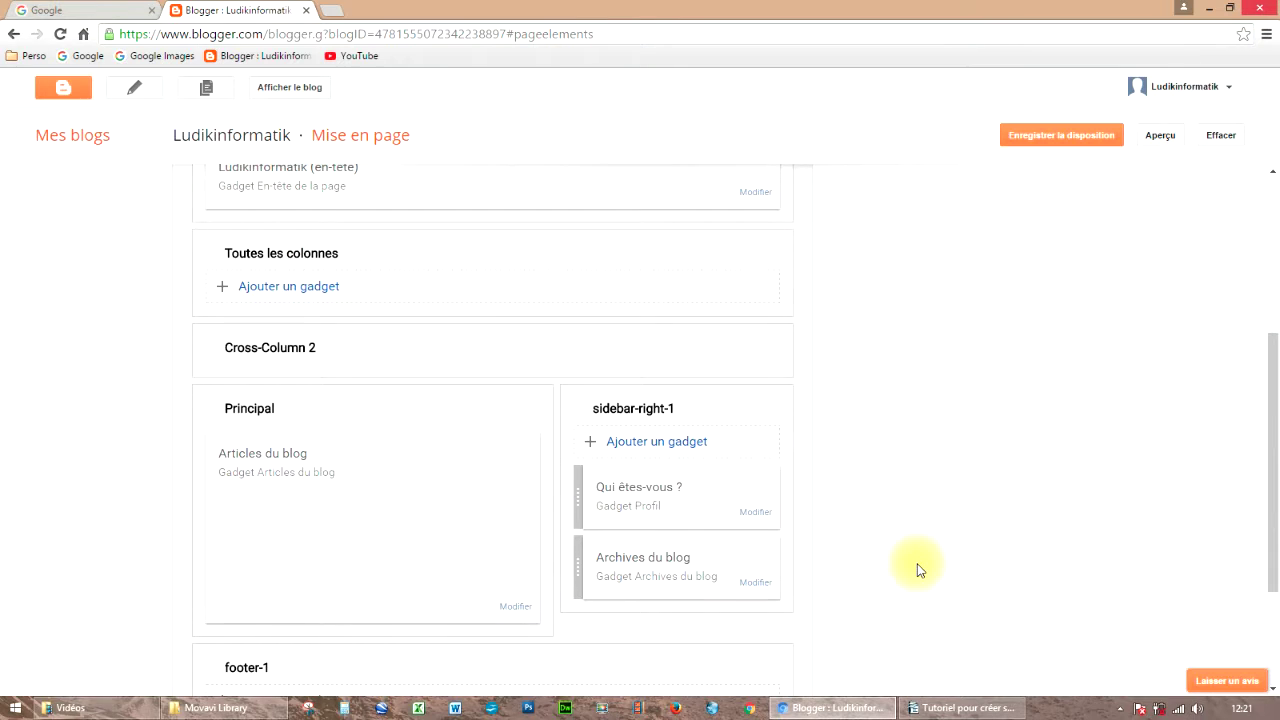
click(259, 288)
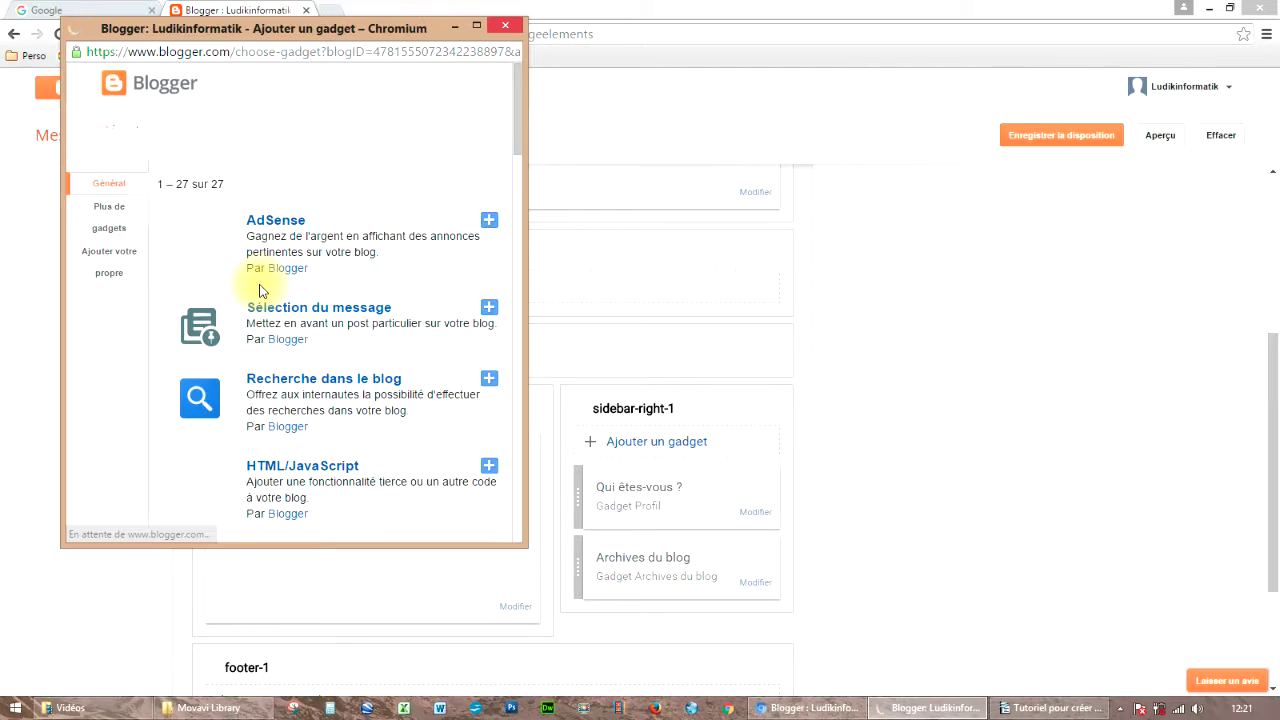
scroll(364, 266, down, 3)
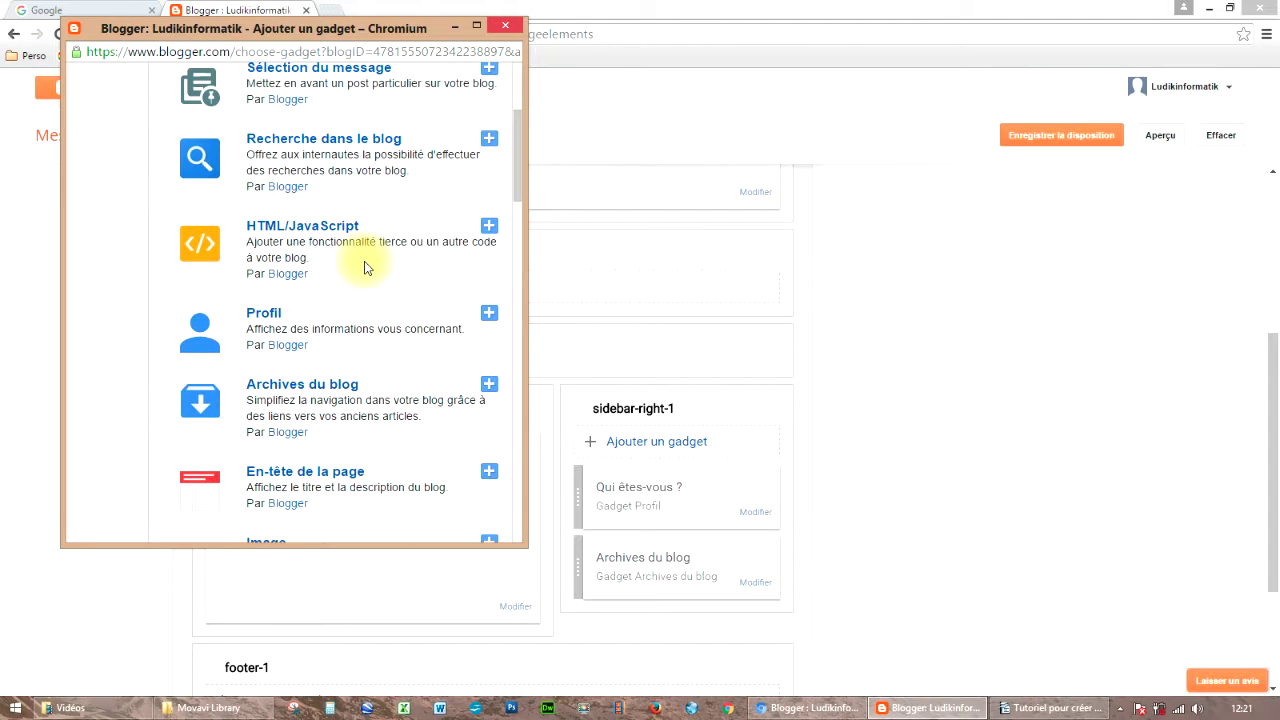
scroll(370, 365, down, 3)
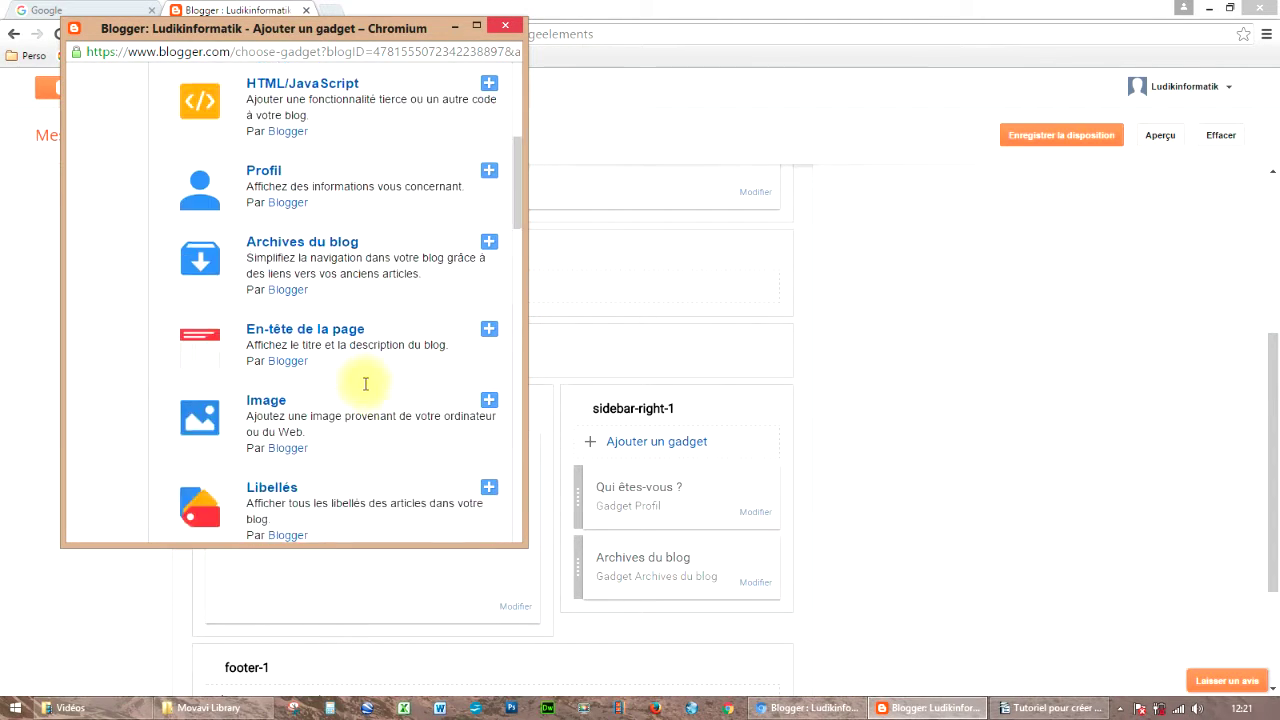
scroll(309, 335, down, 2)
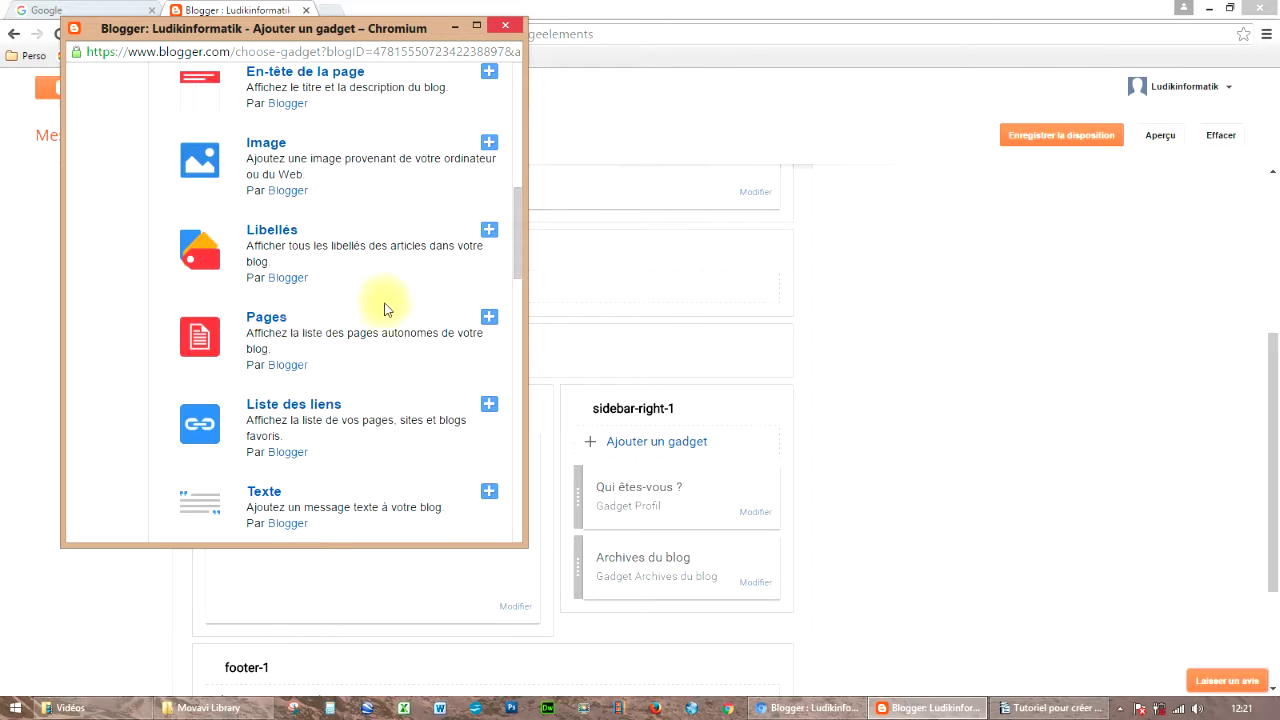
click(267, 318)
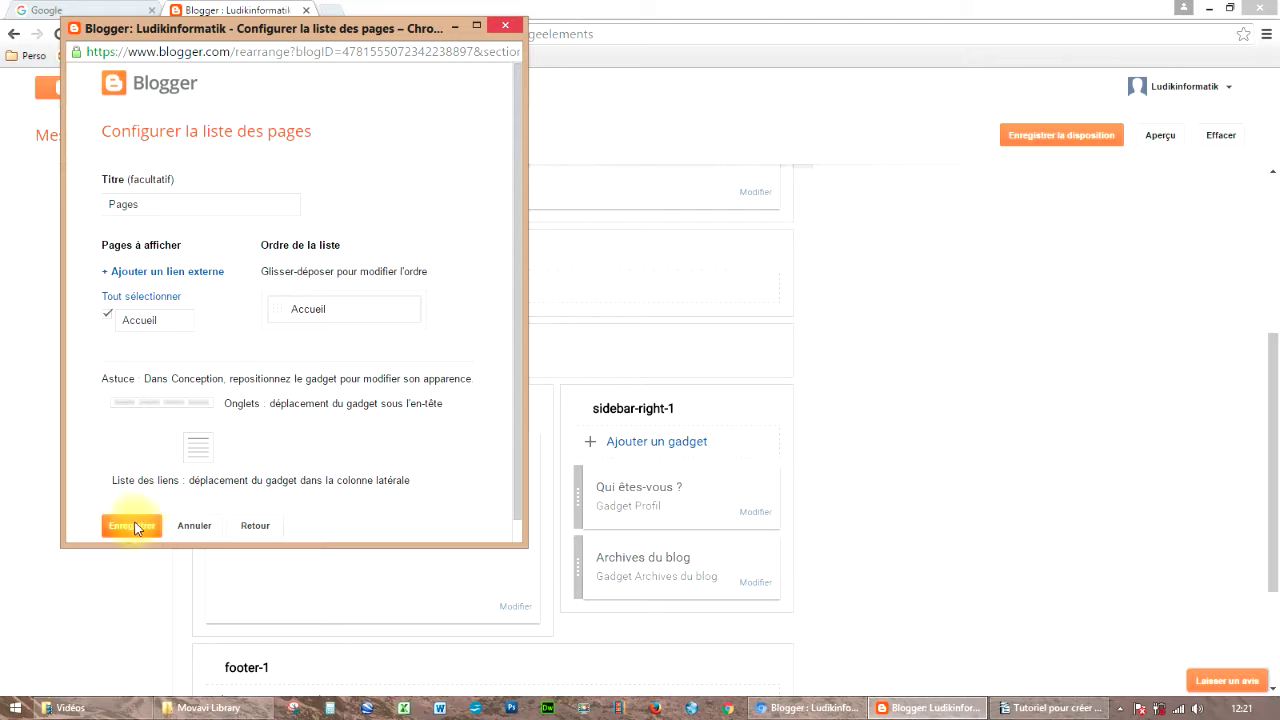
click(131, 526)
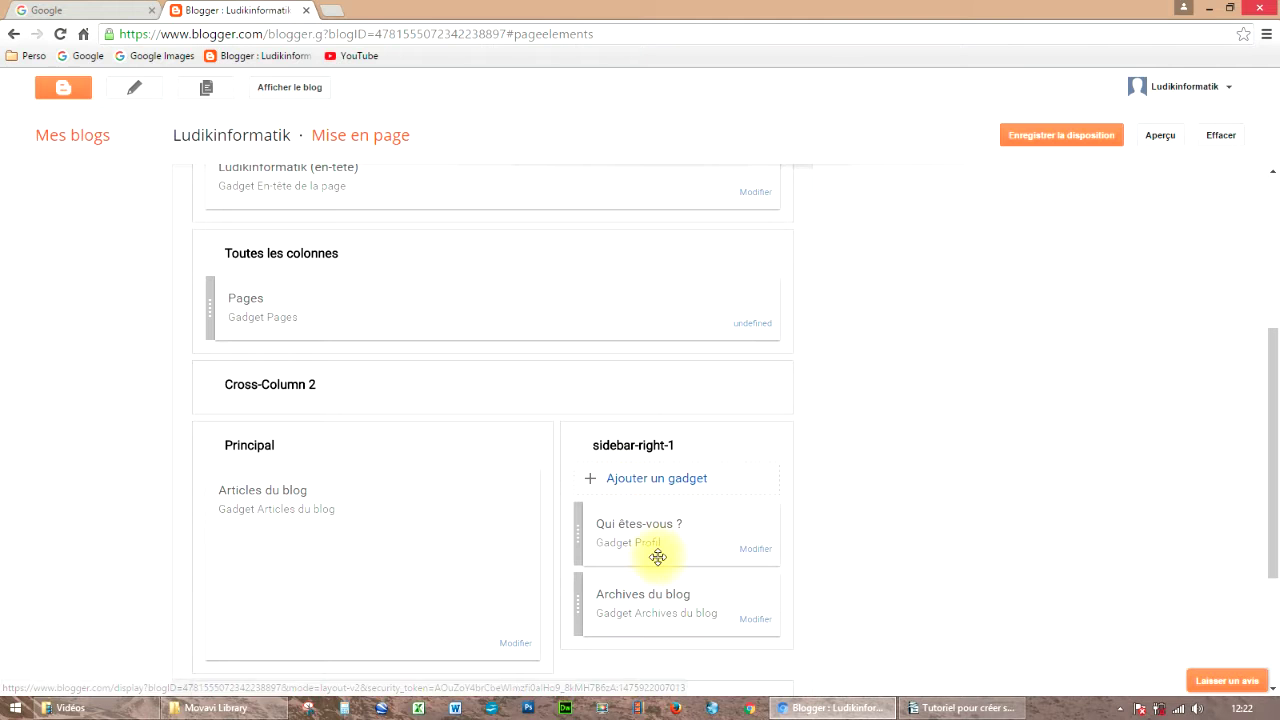
Step: Delete the "Qui êtes-vous ?" profile gadget from the sidebar and save the "Archives du blog" gadget
click(756, 560)
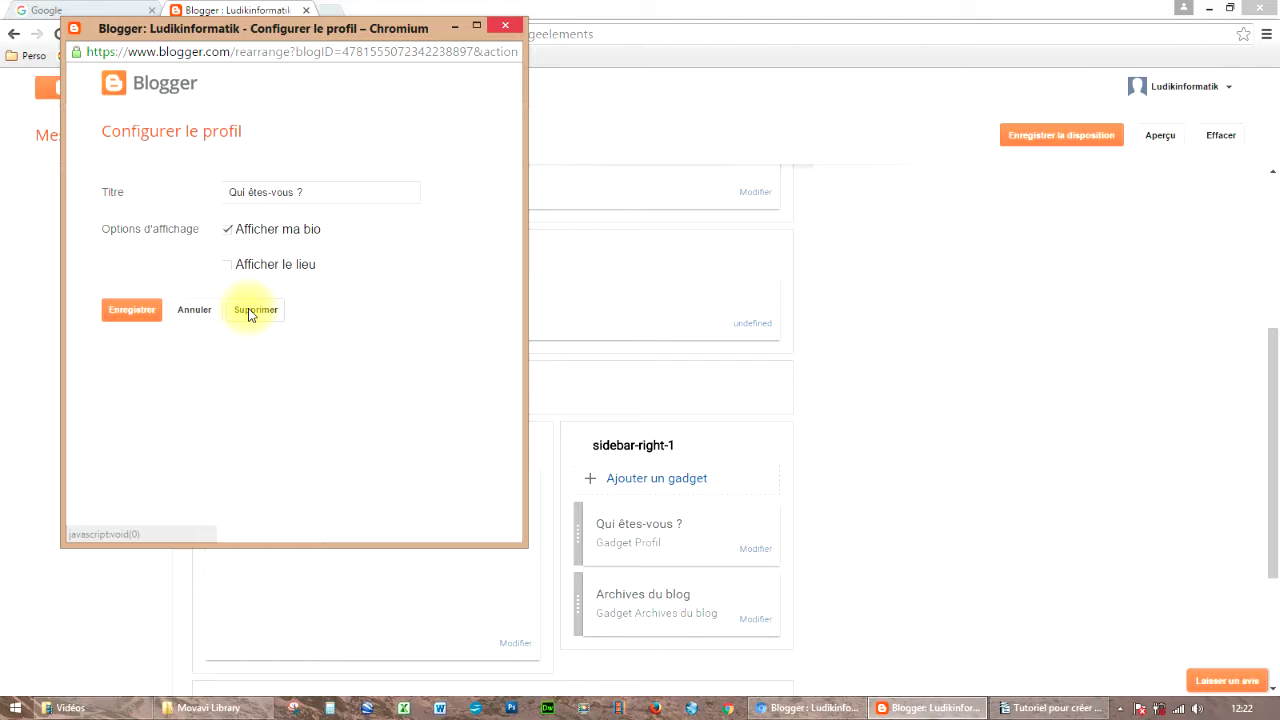
click(252, 311)
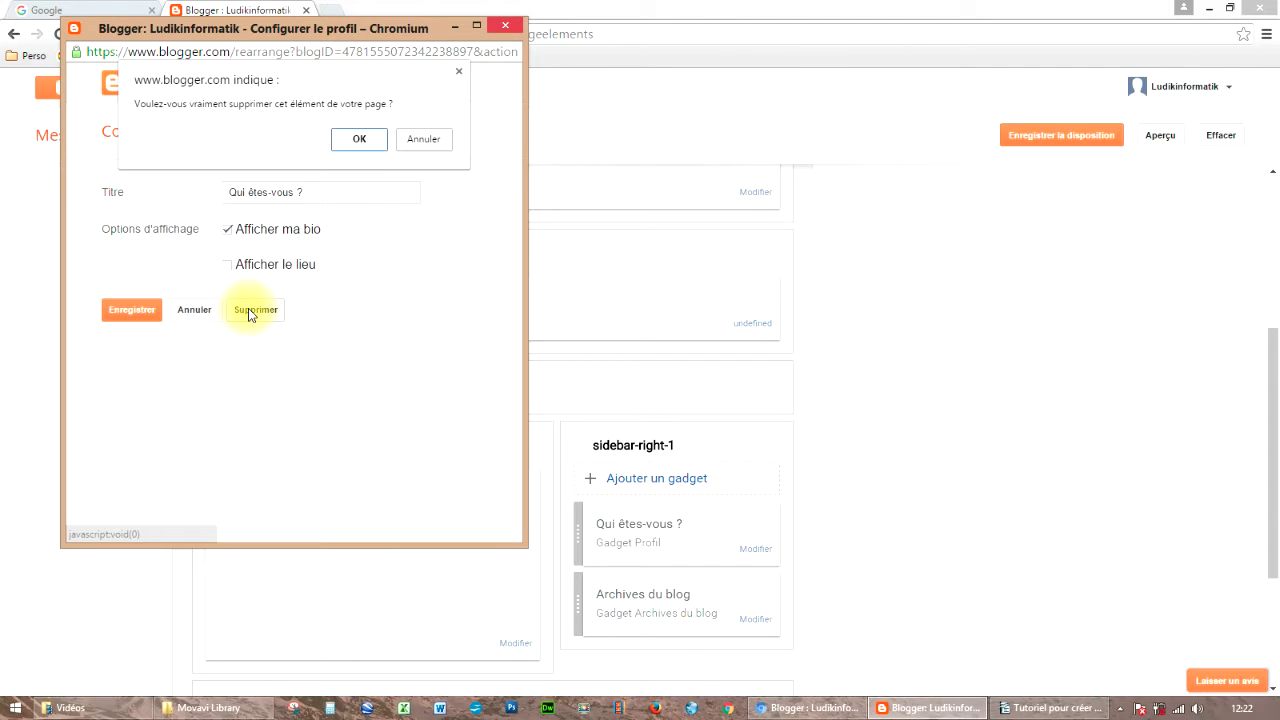
click(354, 141)
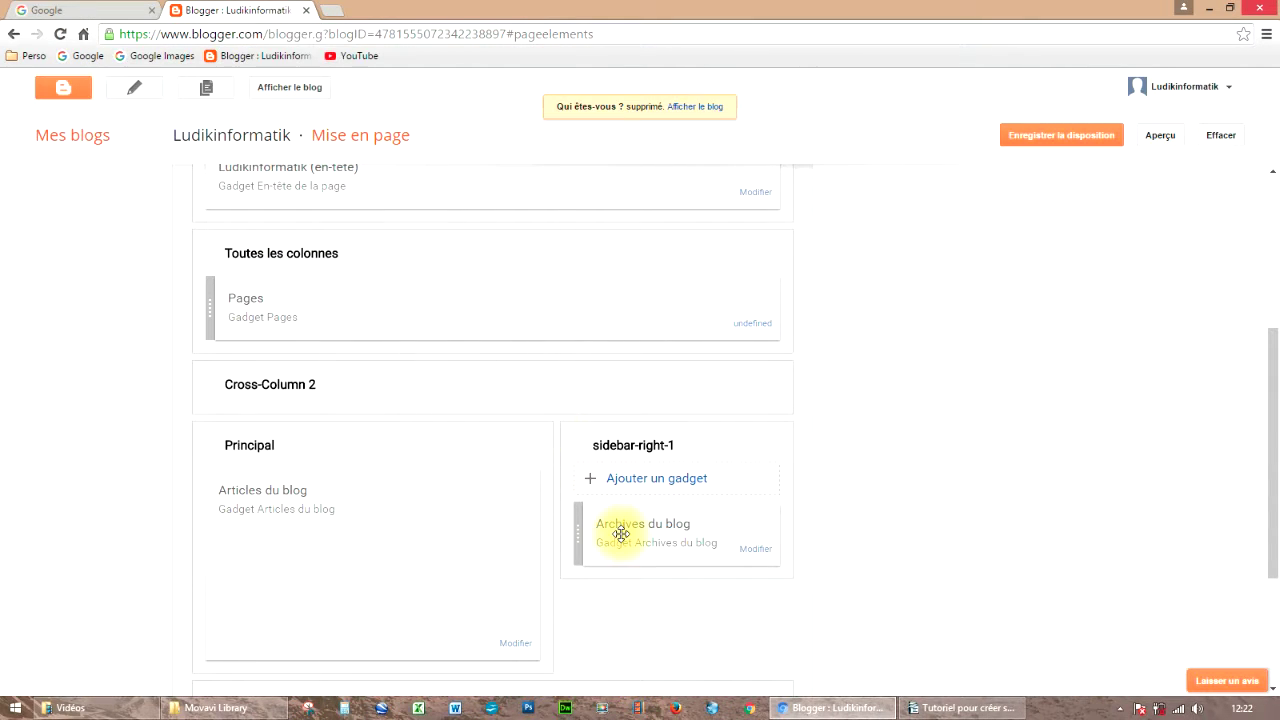
drag(621, 535, 673, 503)
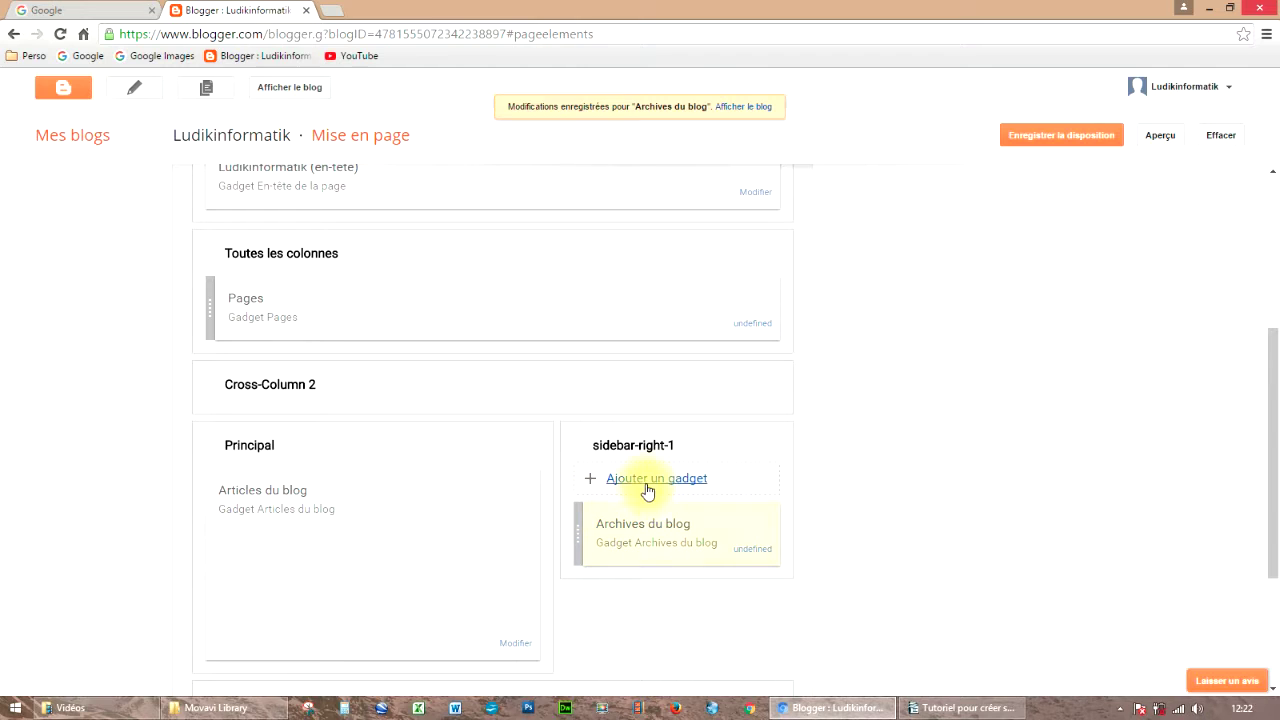
Step: Add a Libellés gadget to the sidebar-right-1 section and save it
click(645, 485)
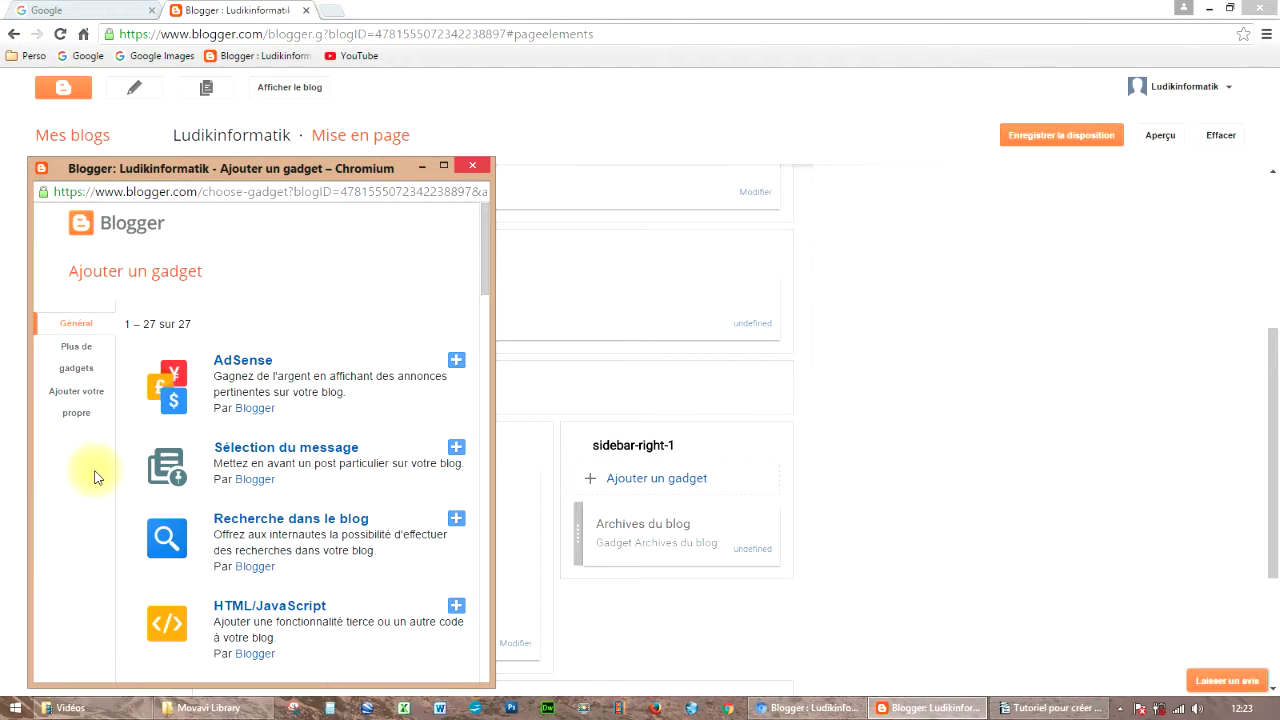
scroll(334, 449, down, 3)
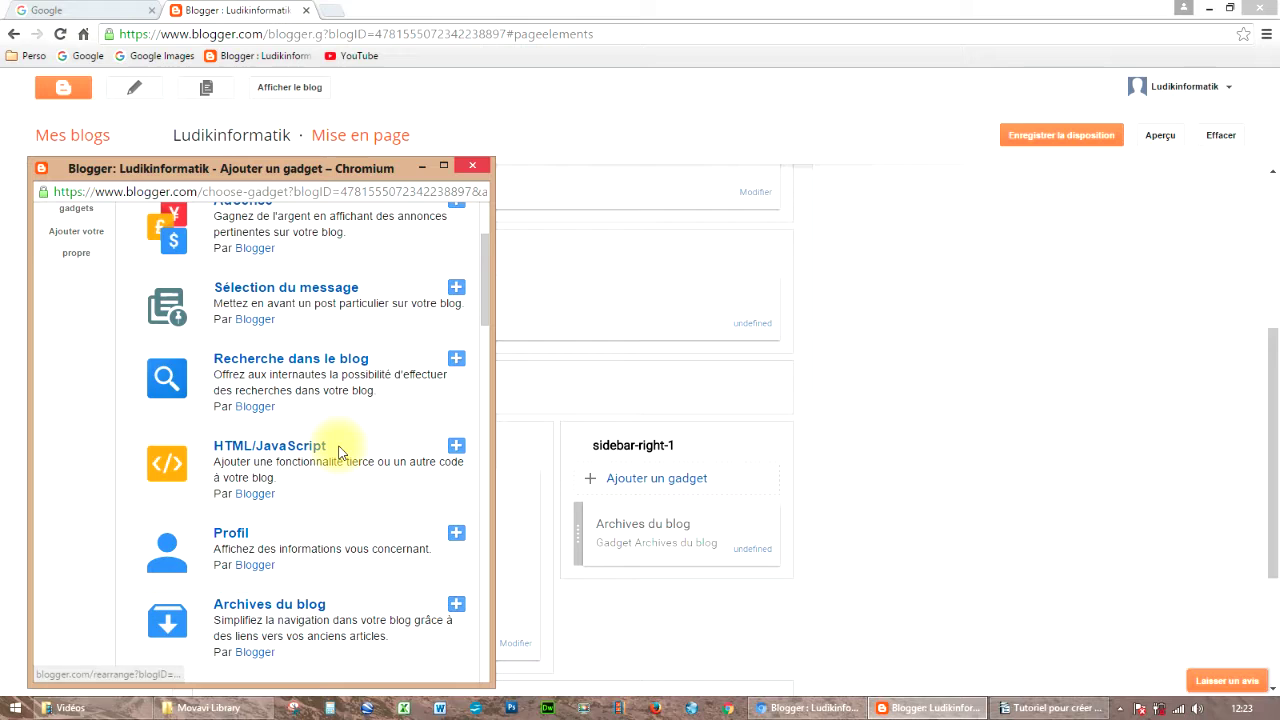
scroll(345, 447, down, 8)
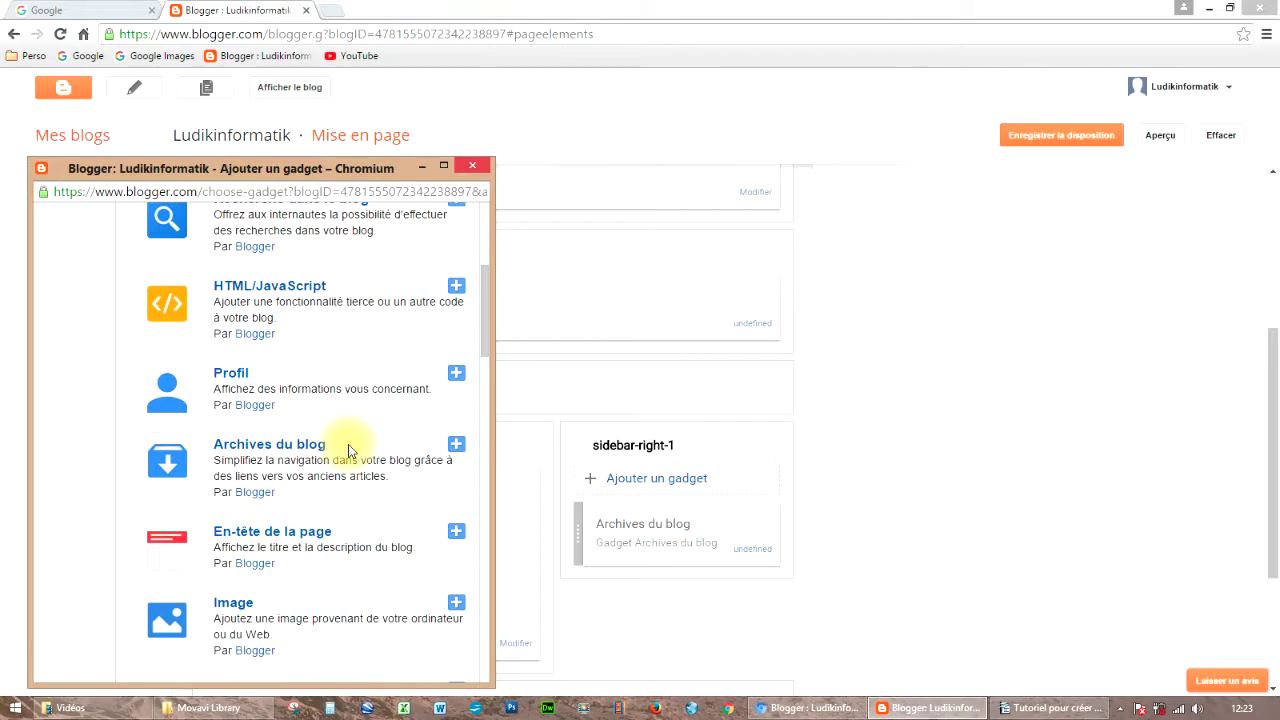
scroll(348, 444, down, 3)
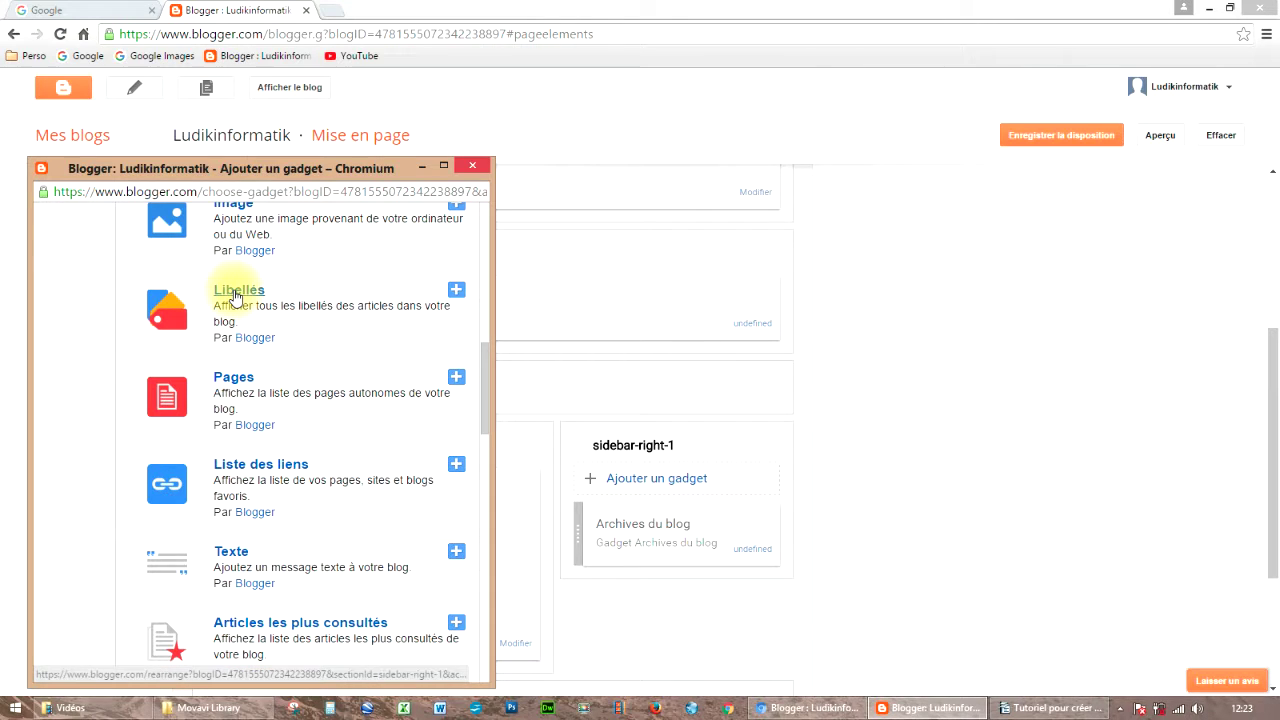
click(235, 297)
click(100, 487)
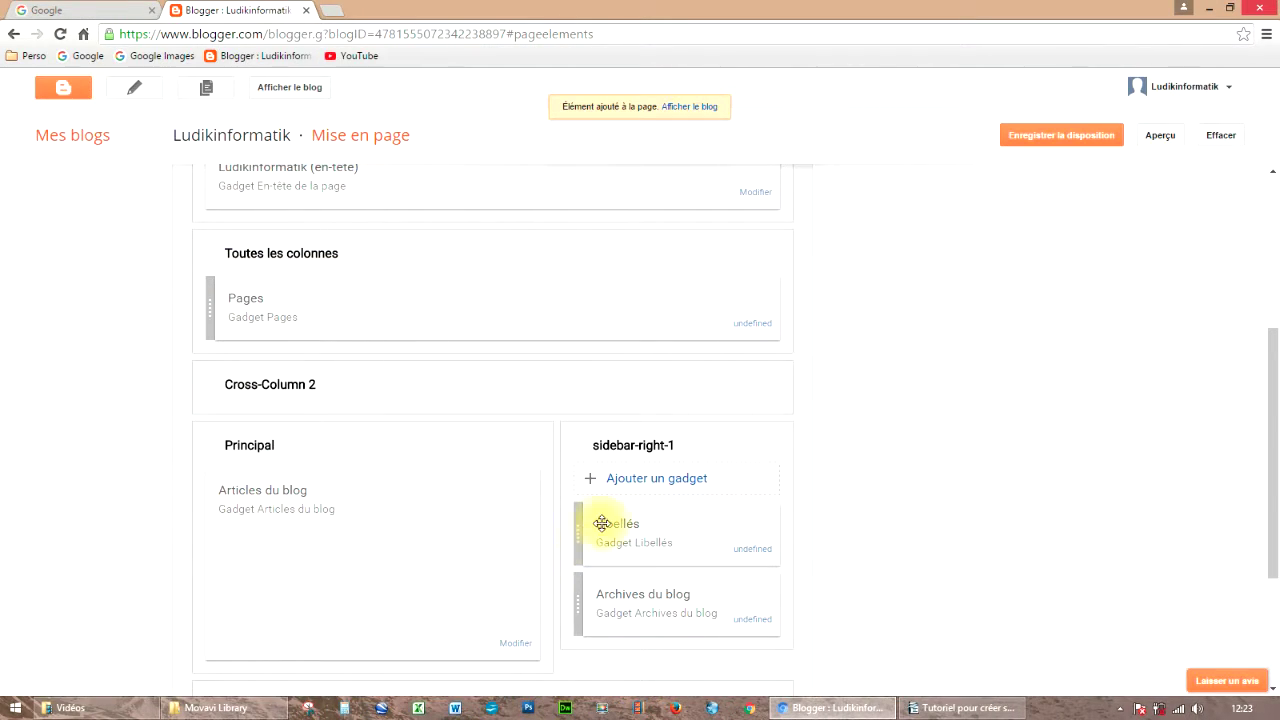
Step: Add a Formulaire de contact gadget to the sidebar-right-1 section, save it and place it between Libellés and Archives du blog
click(634, 479)
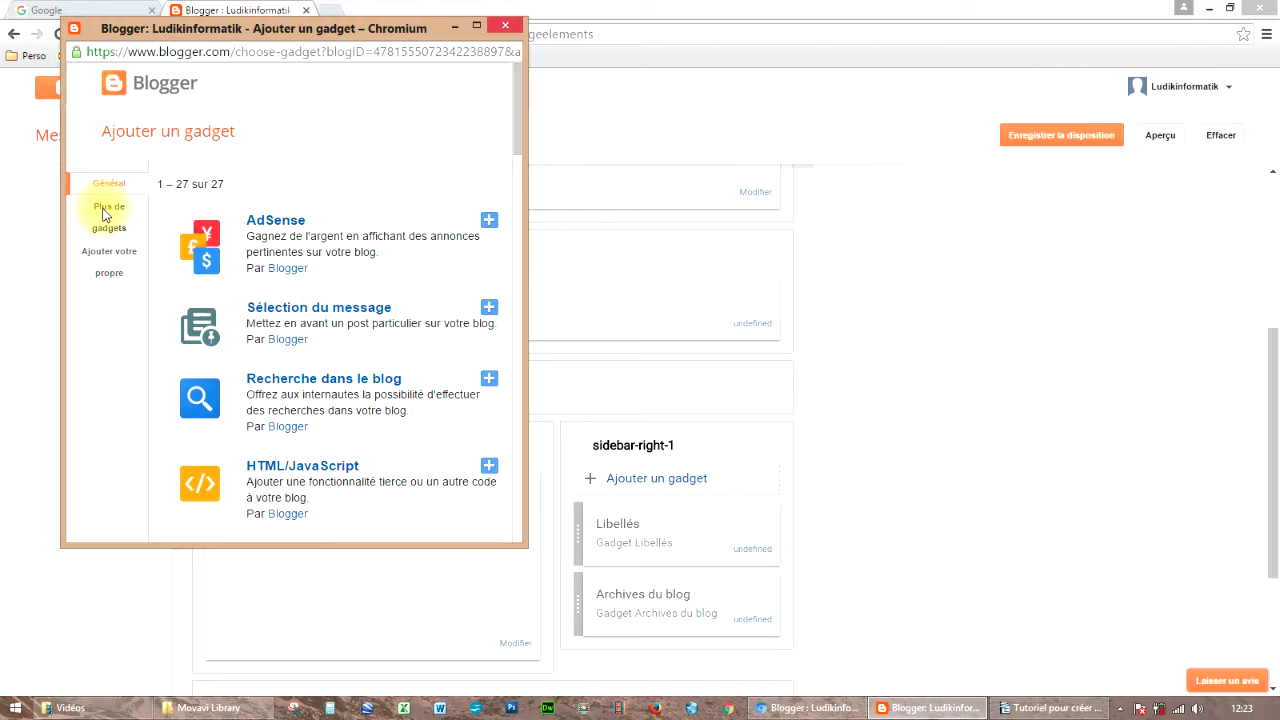
click(104, 213)
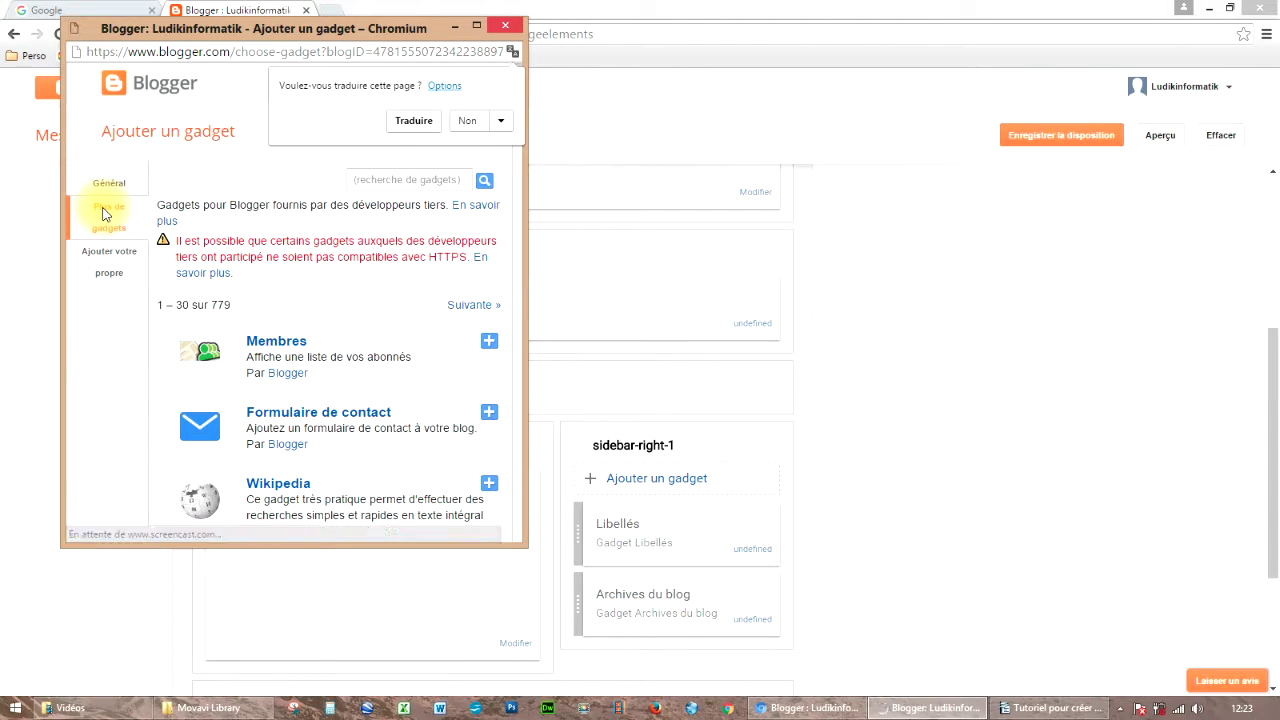
scroll(325, 305, down, 1)
scroll(325, 305, down, 2)
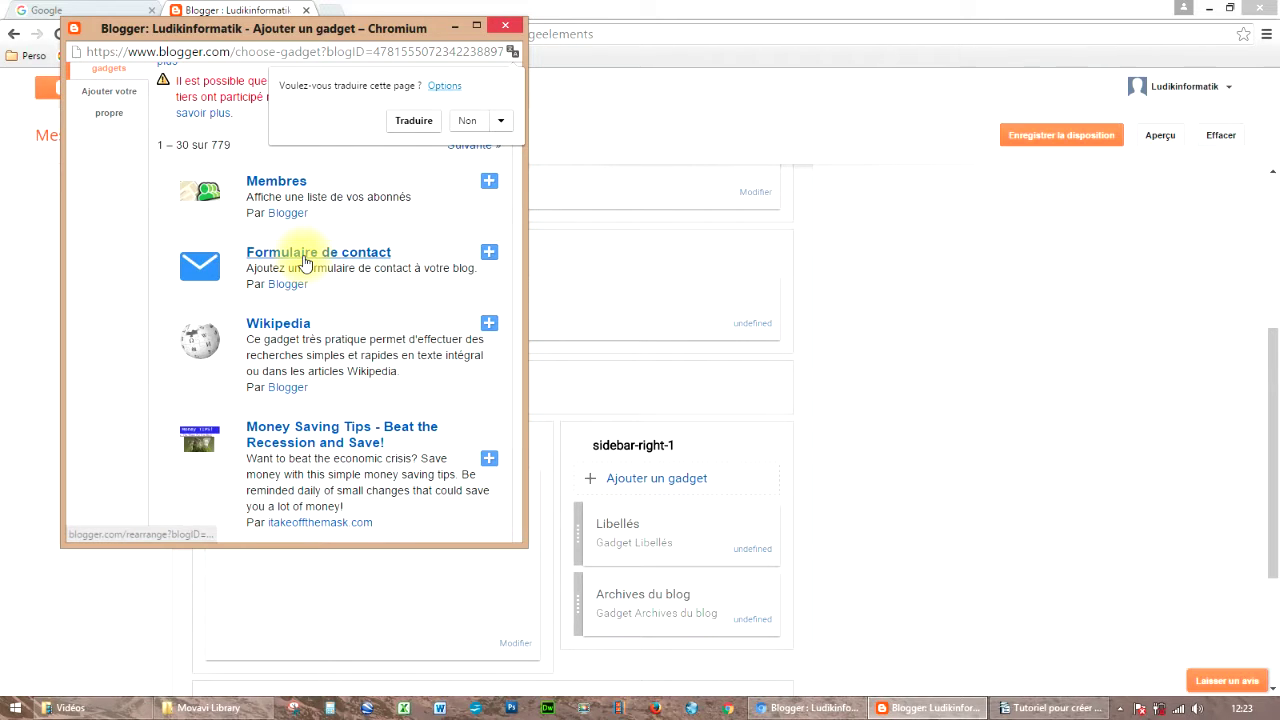
click(305, 263)
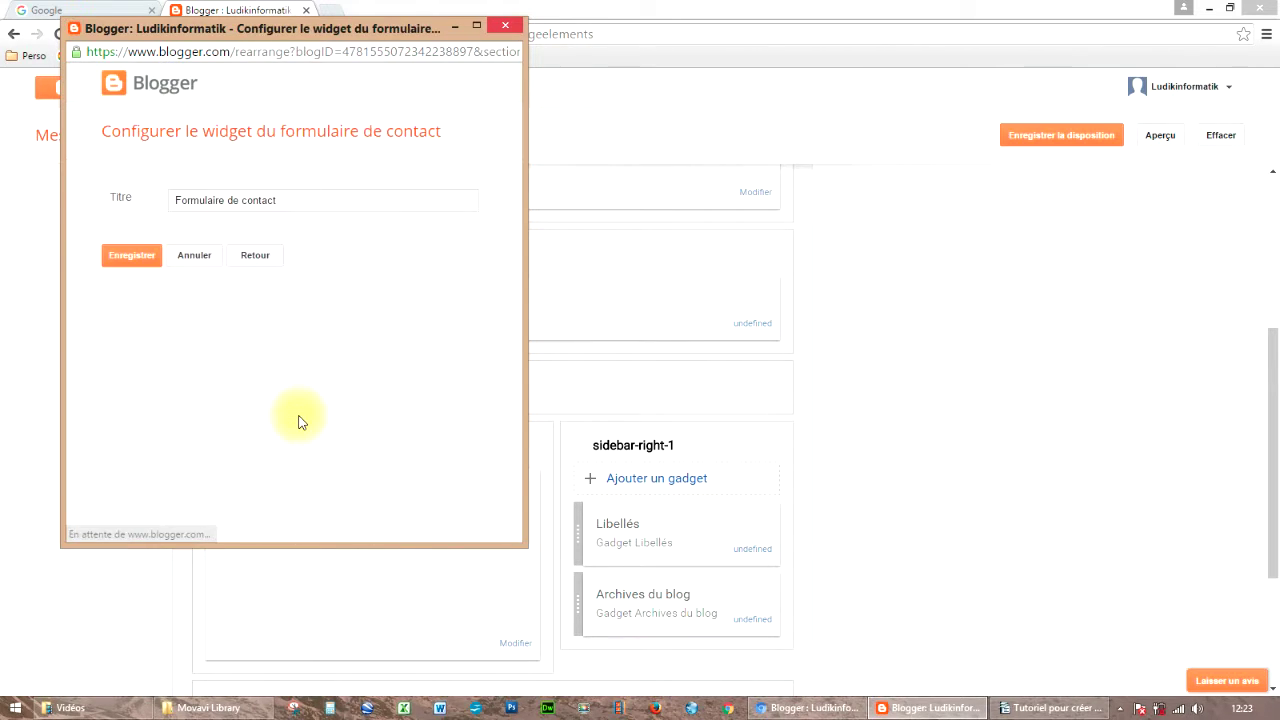
click(143, 262)
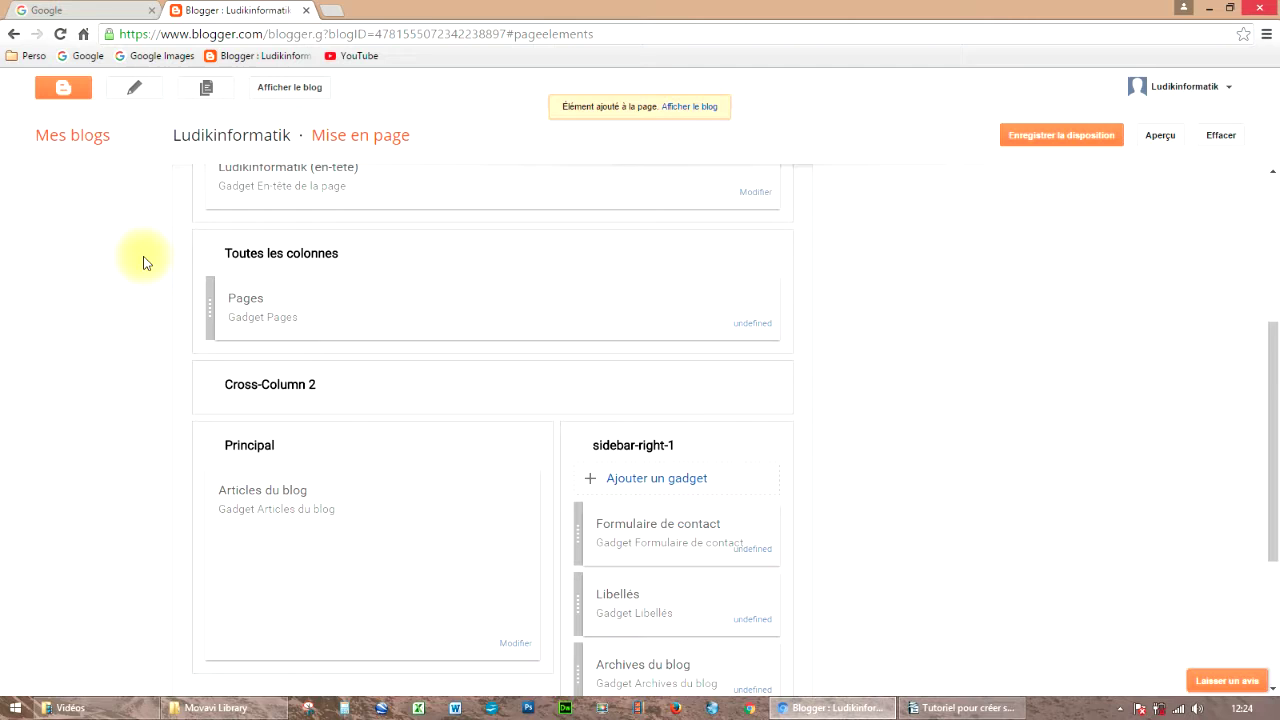
scroll(143, 262, down, 3)
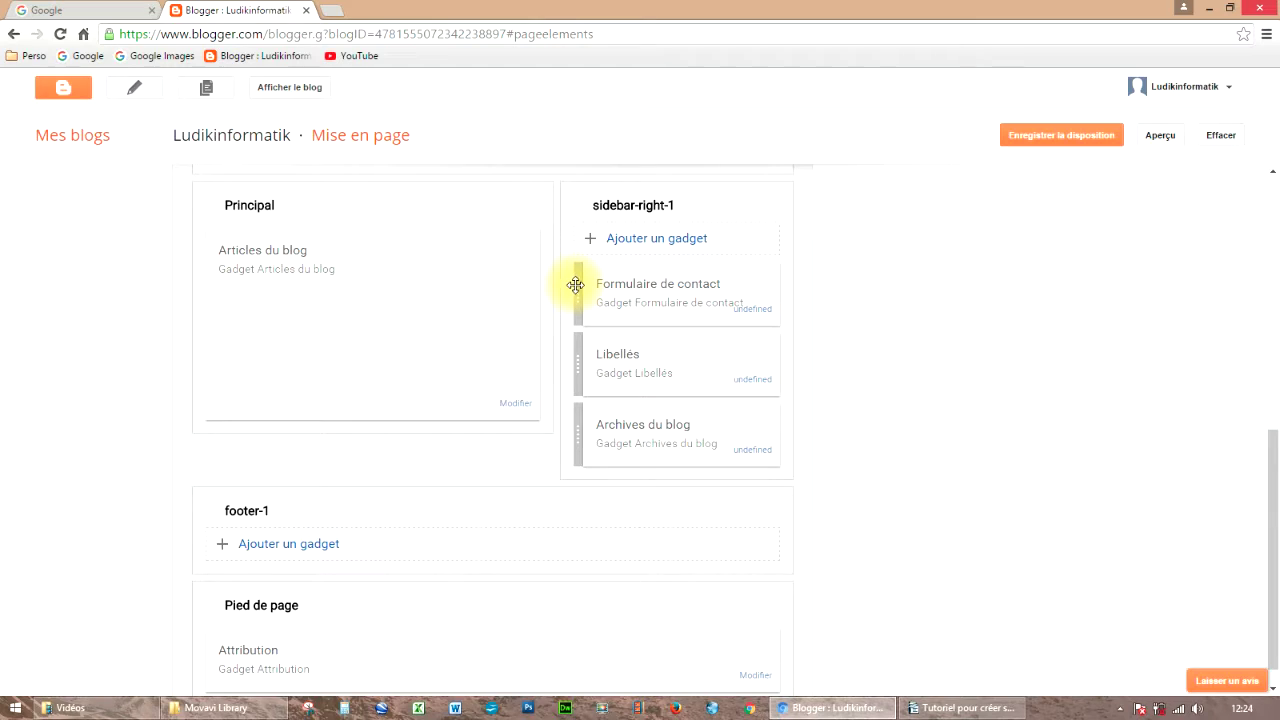
drag(575, 284, 580, 372)
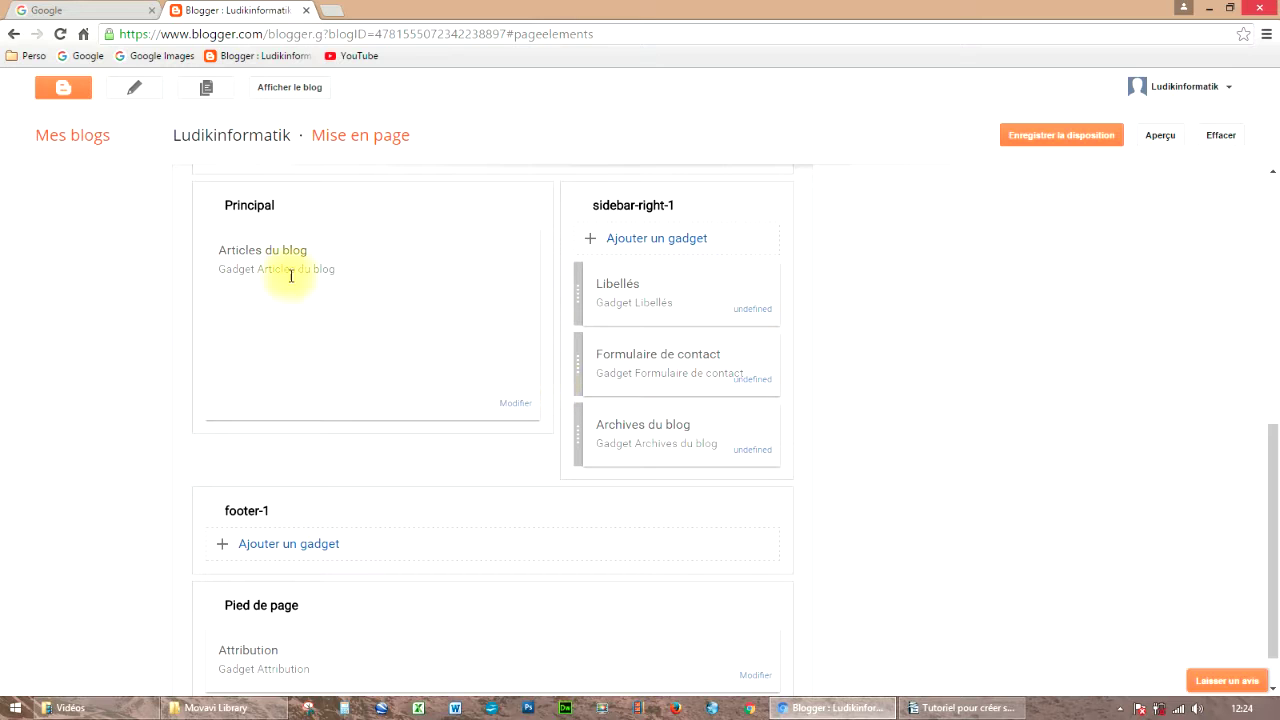
Step: In the Articles du blog gadget settings, set the post page link text to "LIRE LA SUITE DE L'ARTICLE »»»"
scroll(80, 395, up, 2)
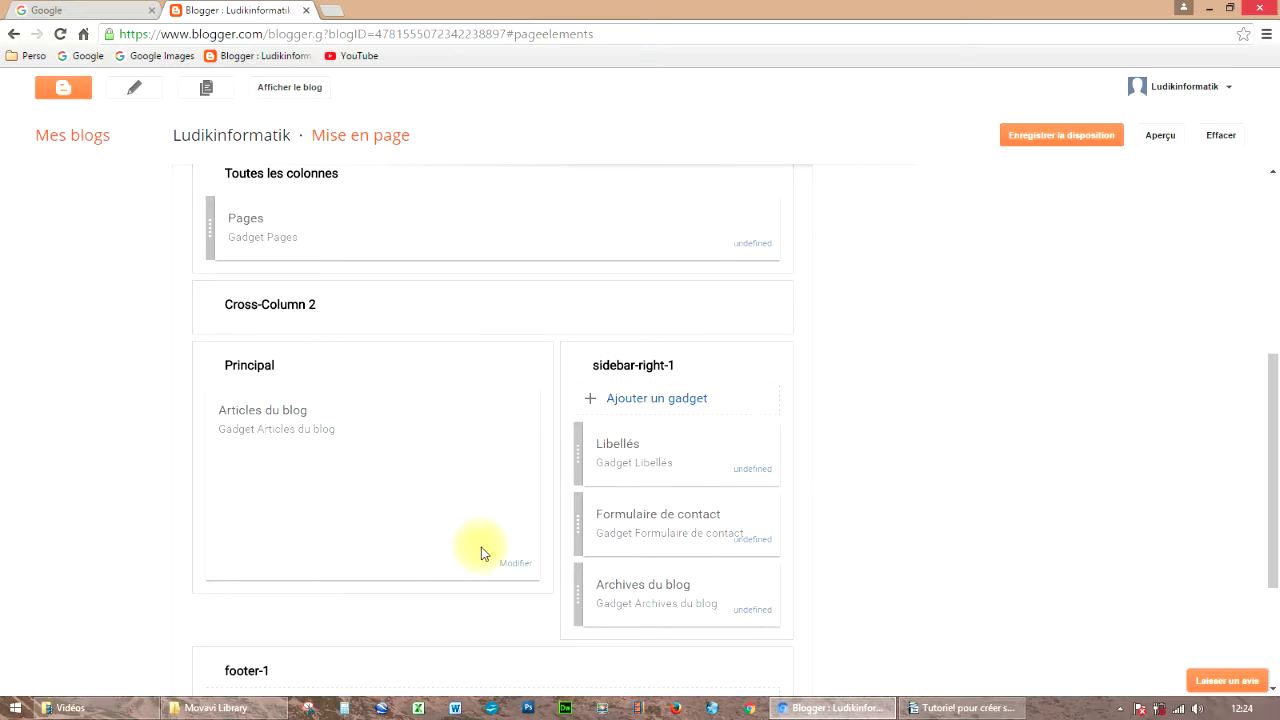
click(522, 566)
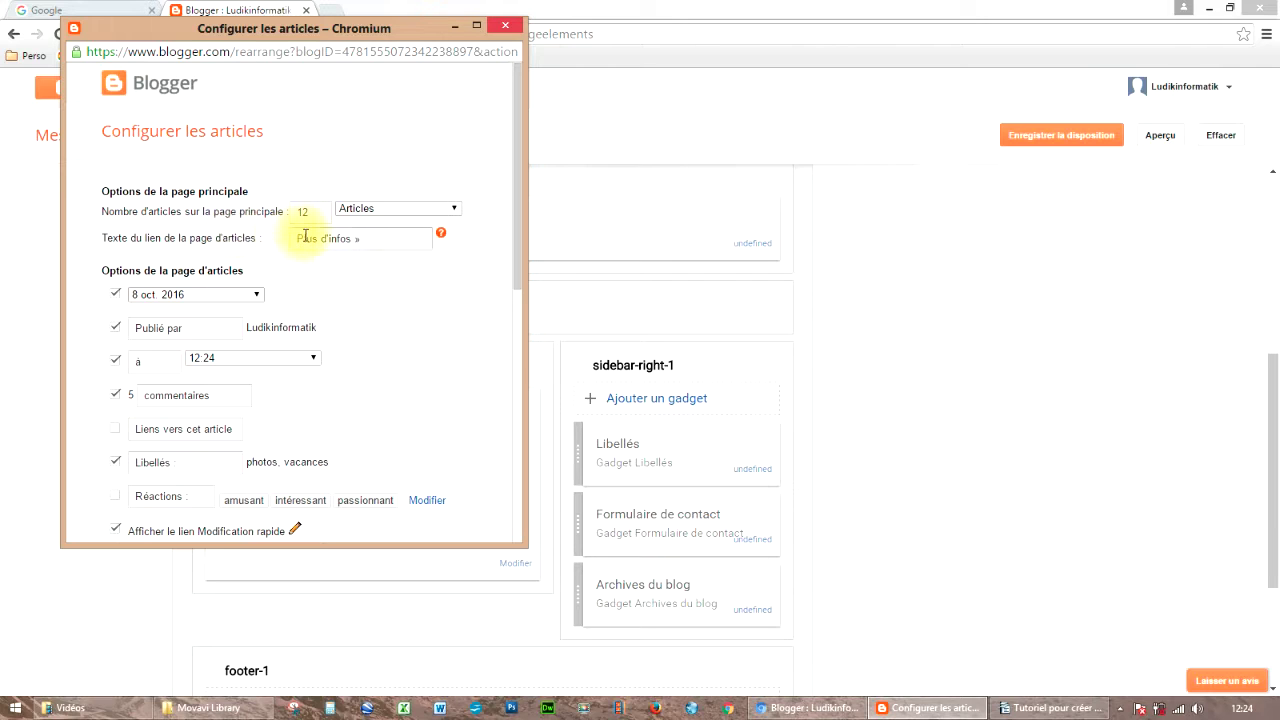
drag(299, 237, 351, 237)
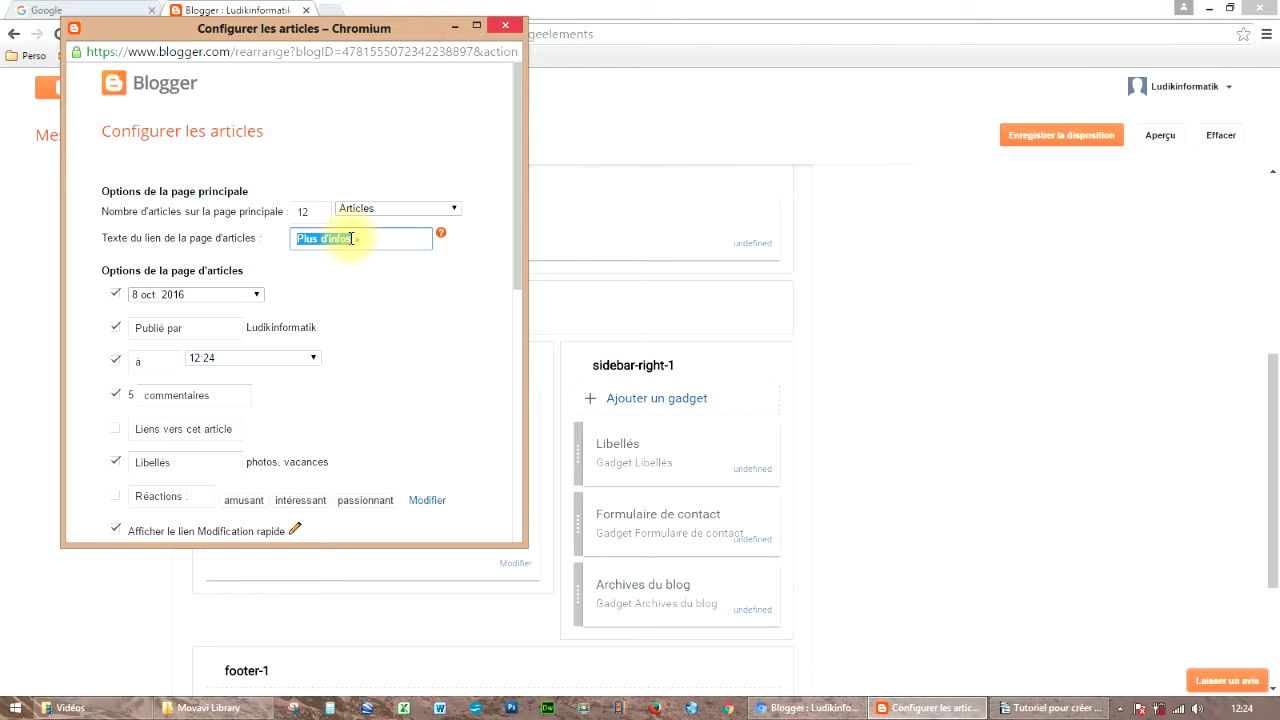
text(L)
text(IRE LA SUITE DE L'ARTICLE »»)
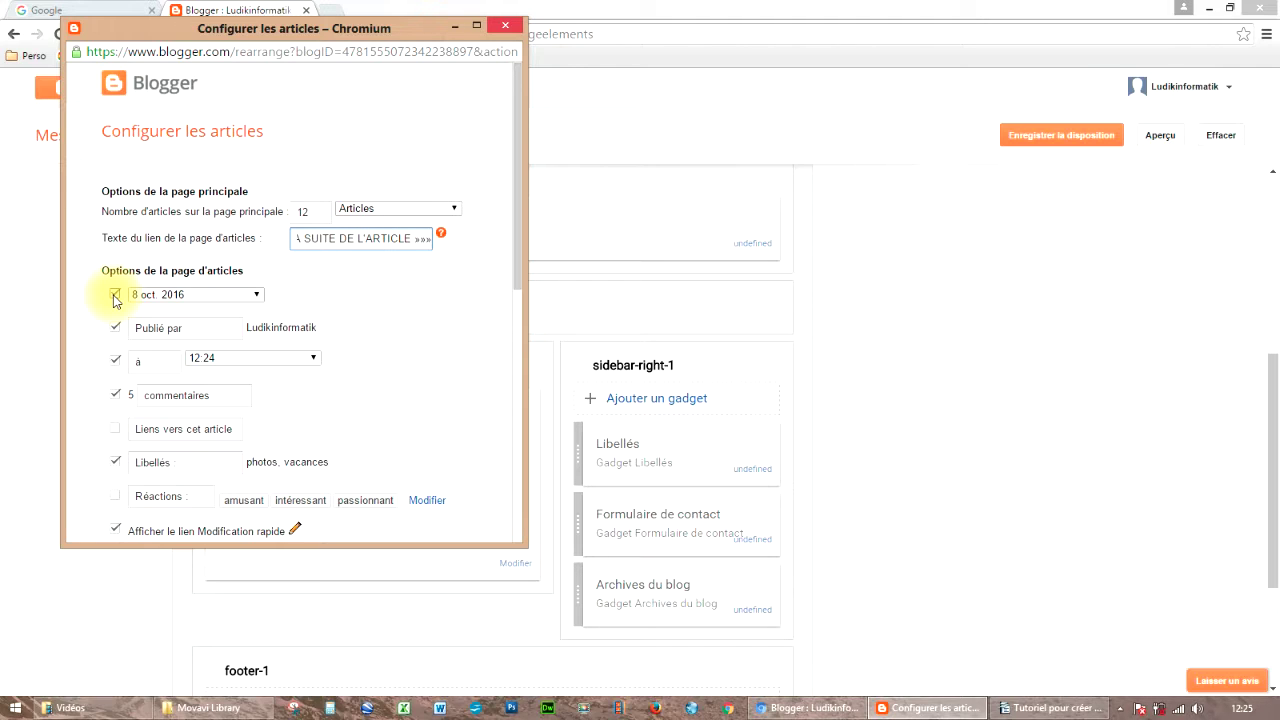
Step: Disable the date, time and Pays/territoire options for the blog's posts and save the Articles du blog gadget
click(114, 296)
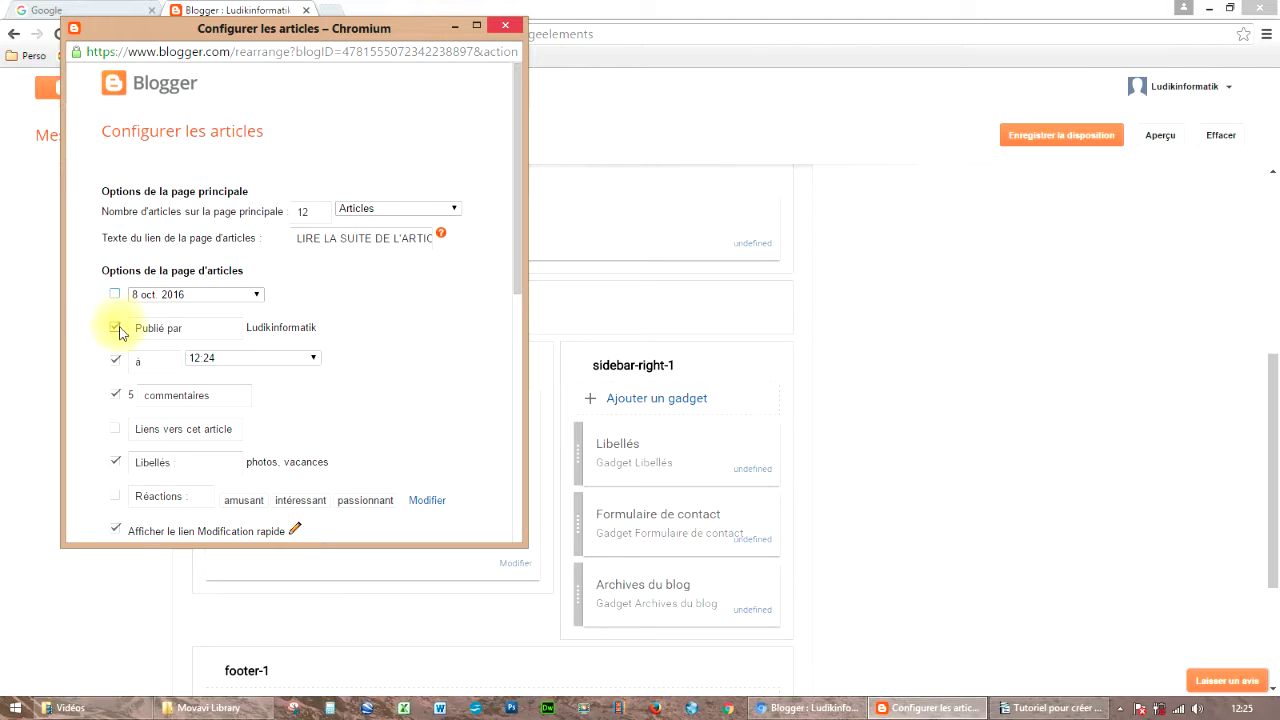
scroll(117, 337, down, 3)
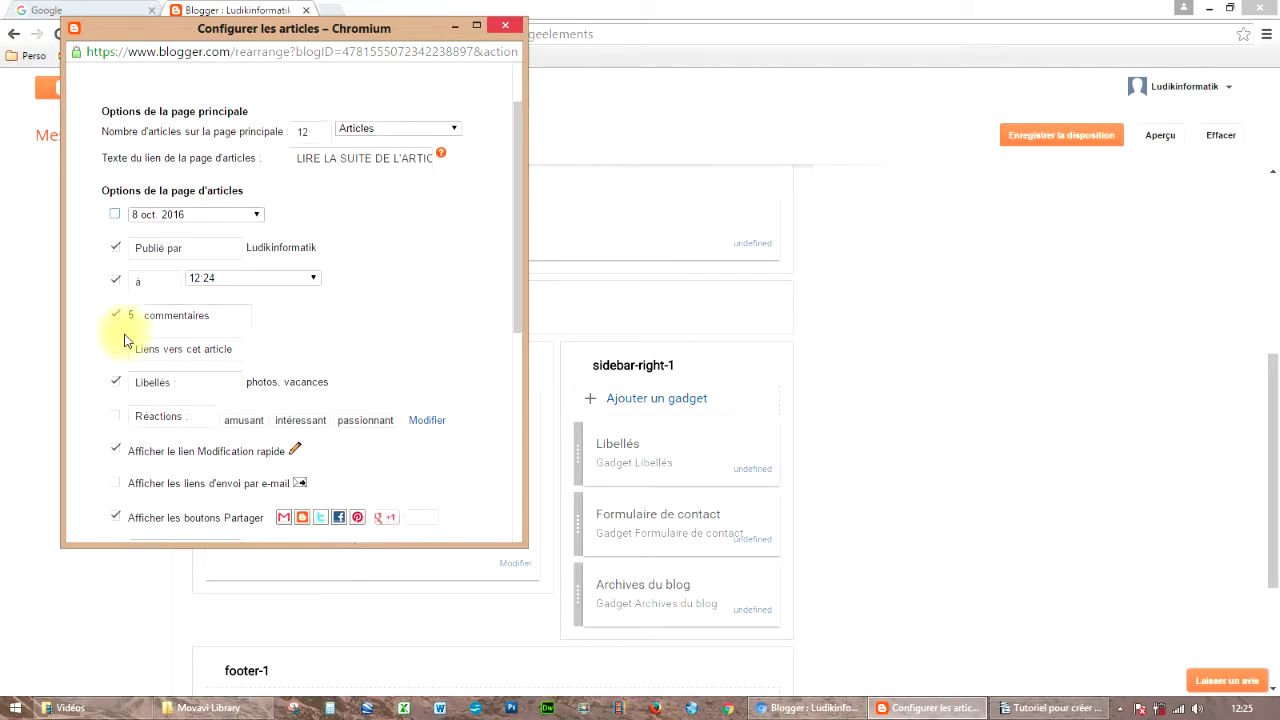
click(115, 201)
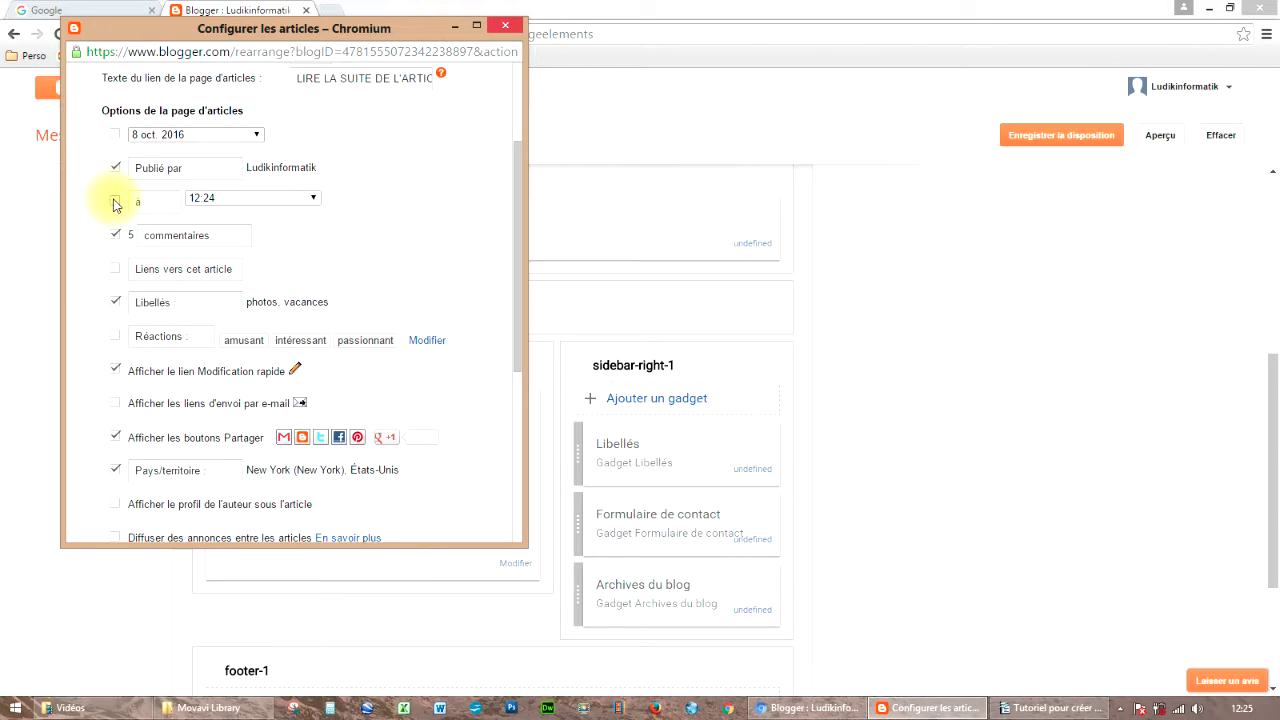
click(116, 236)
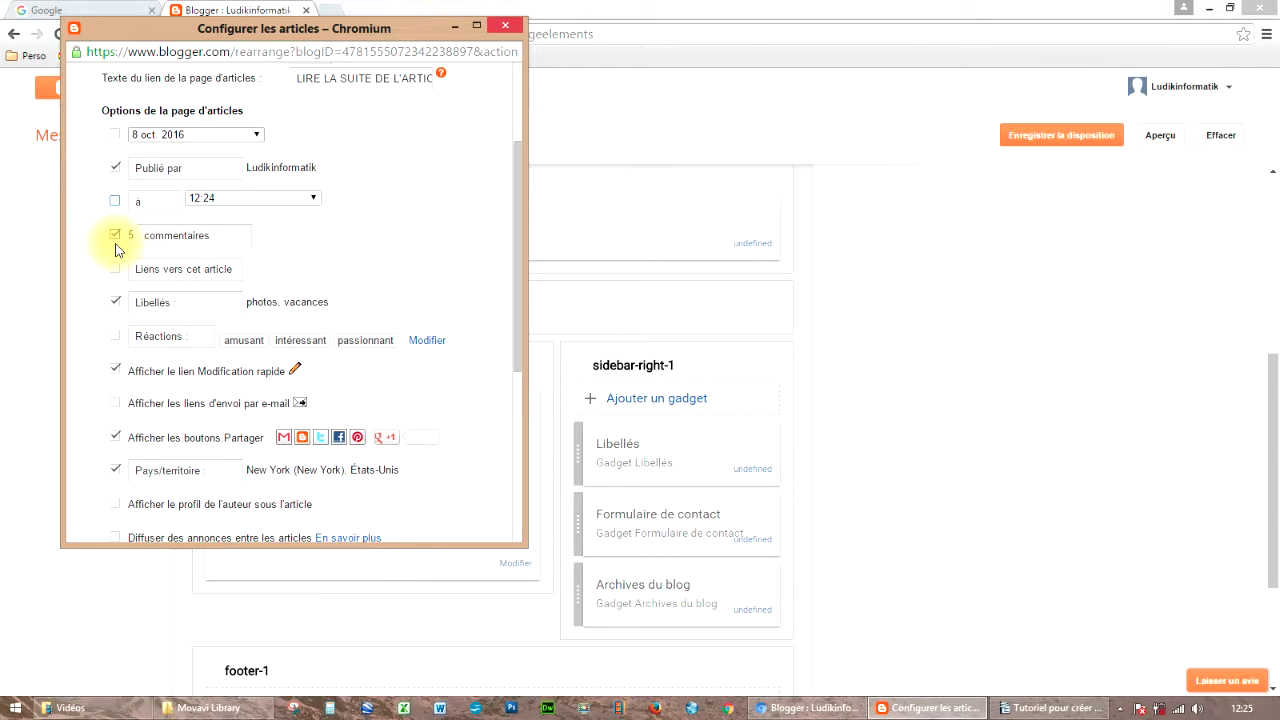
scroll(150, 250, down, 1)
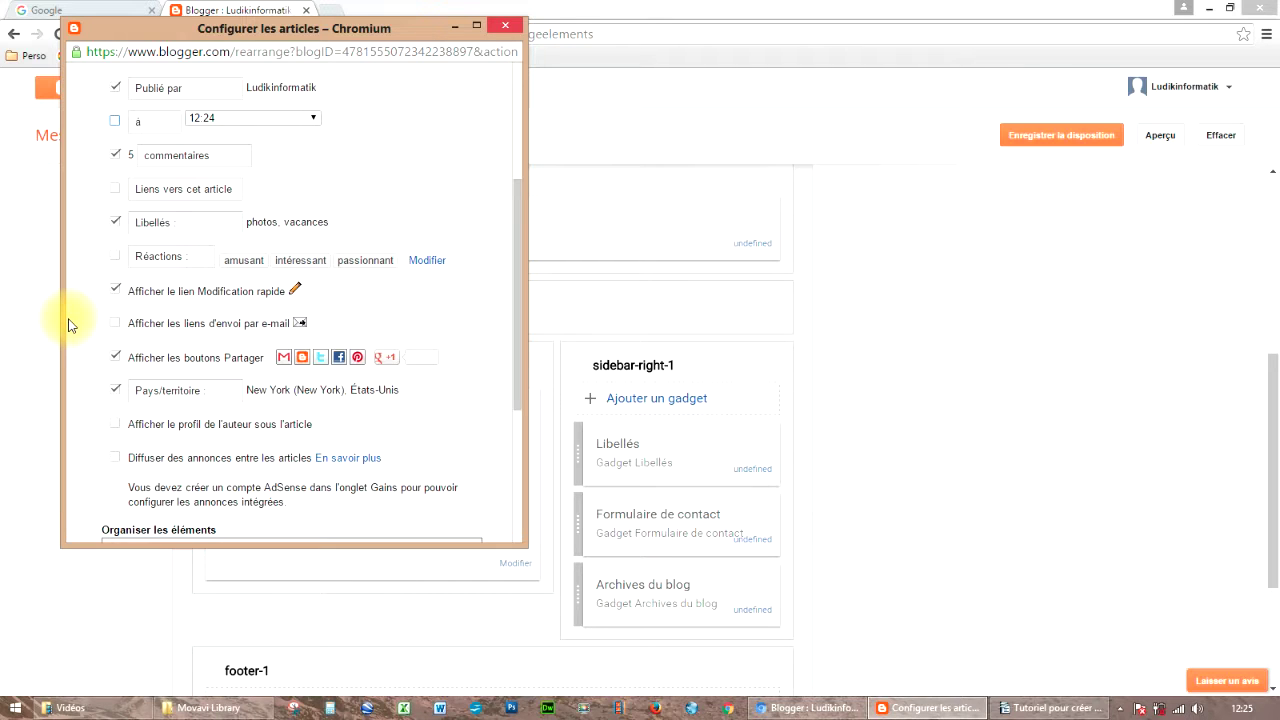
scroll(68, 325, down, 1)
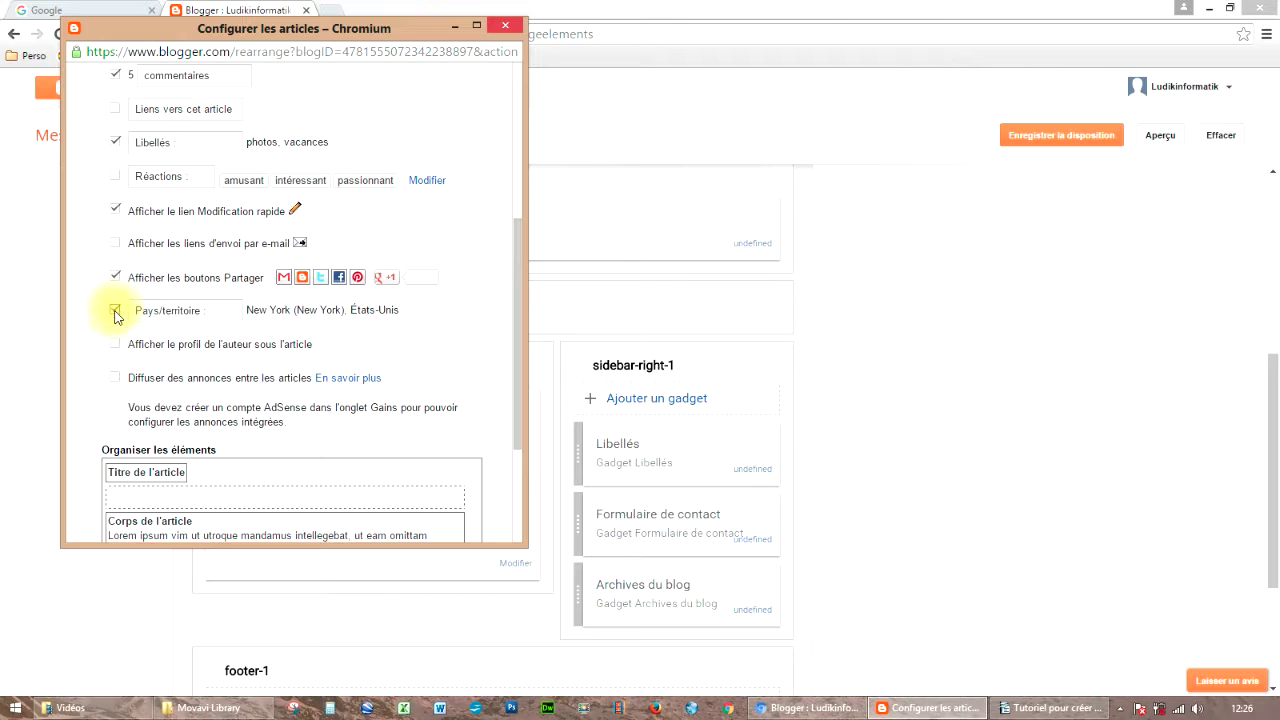
scroll(84, 352, down, 3)
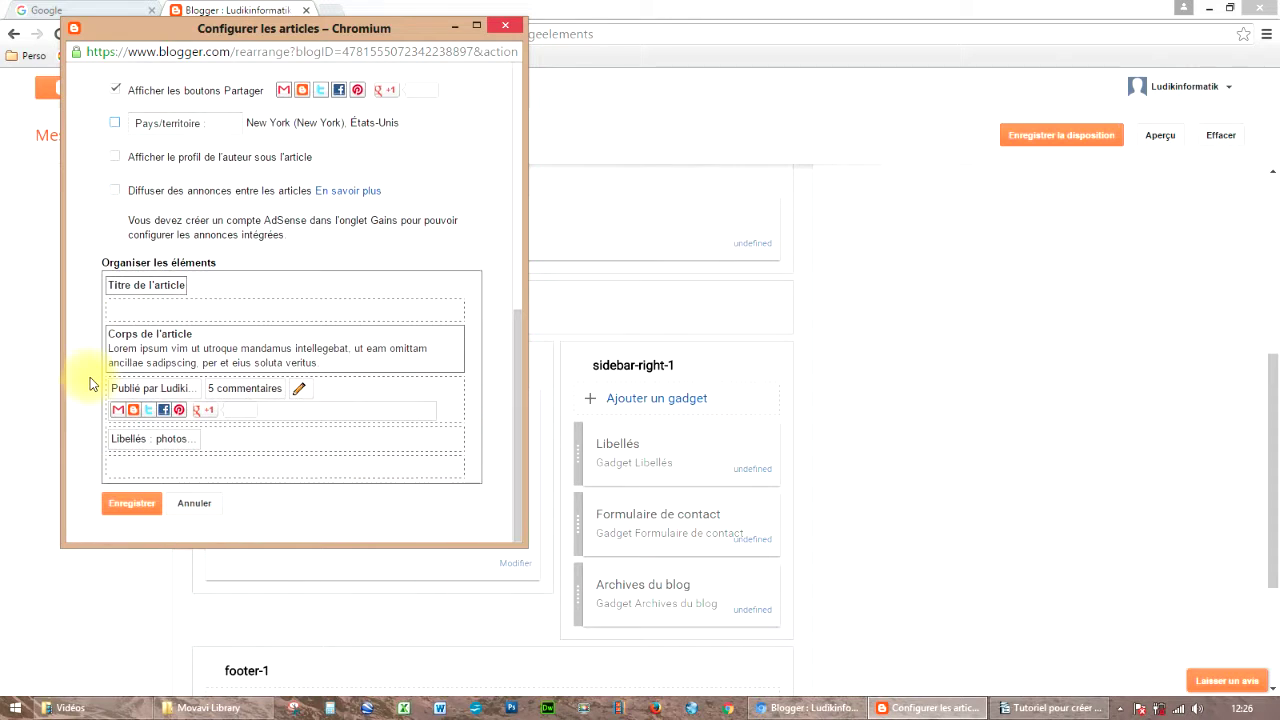
click(136, 507)
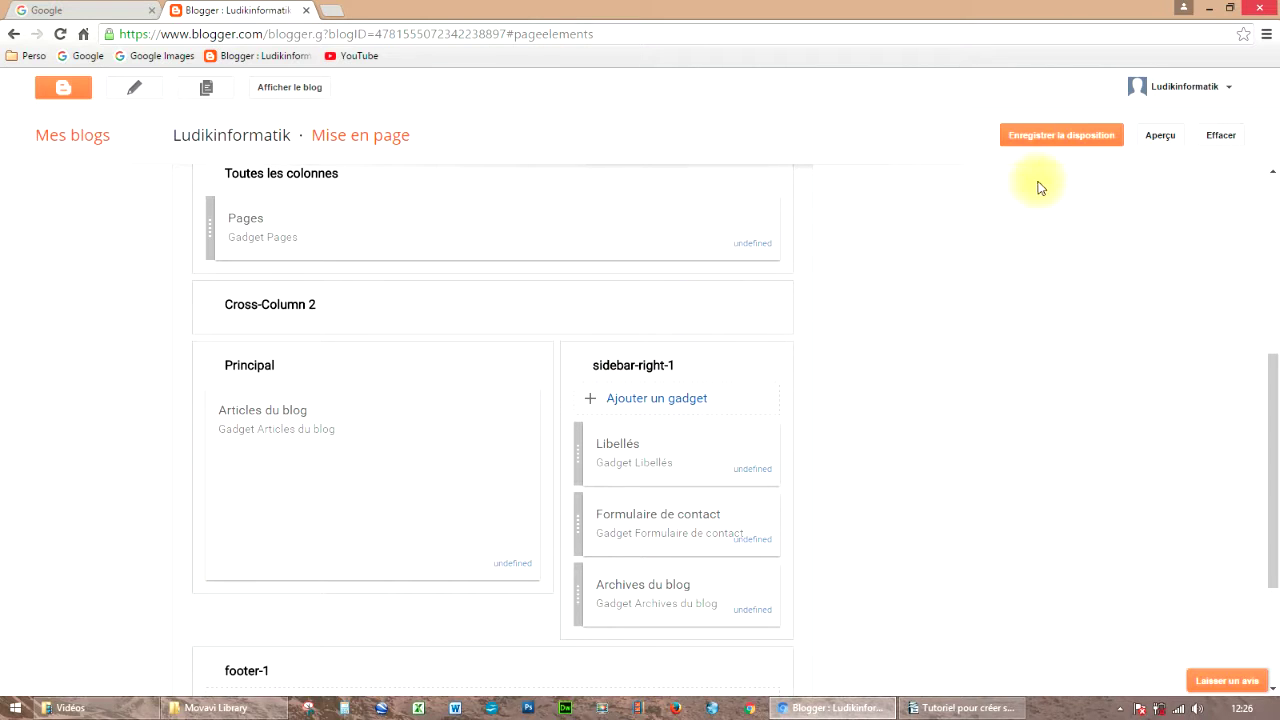
Step: Save the blog layout and open the published Ludikinformatik blog
click(1064, 136)
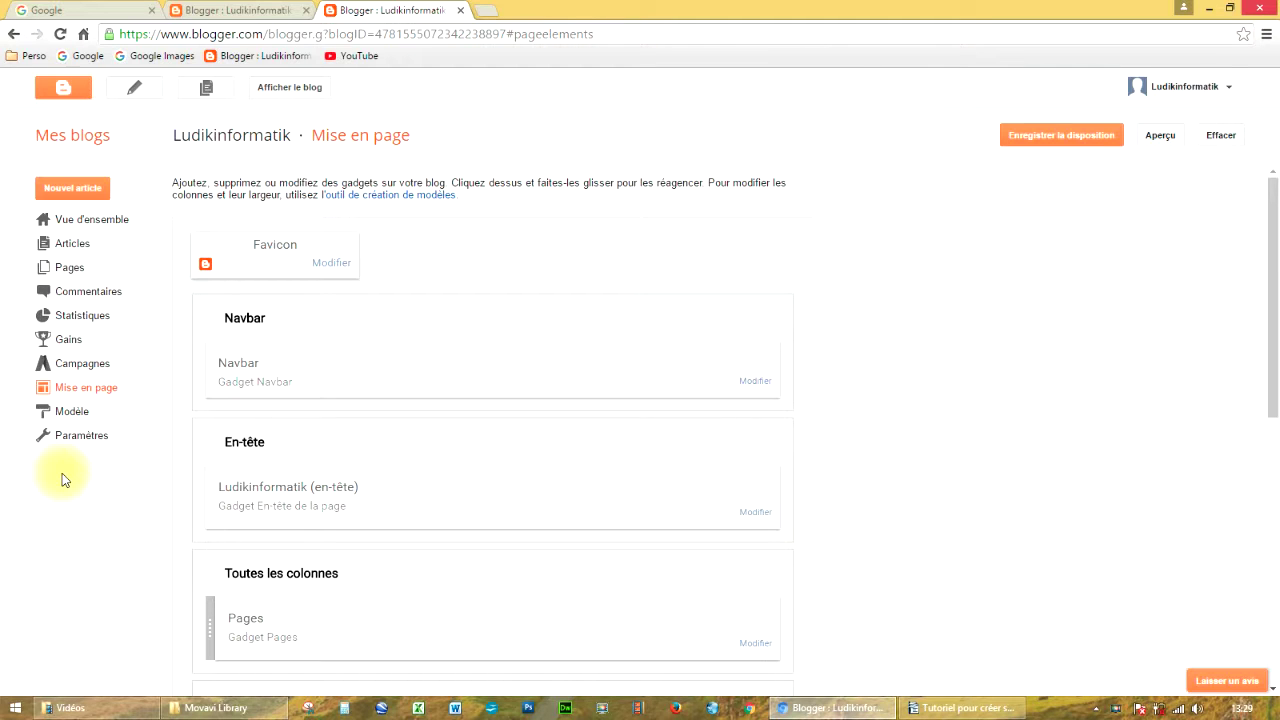
click(291, 88)
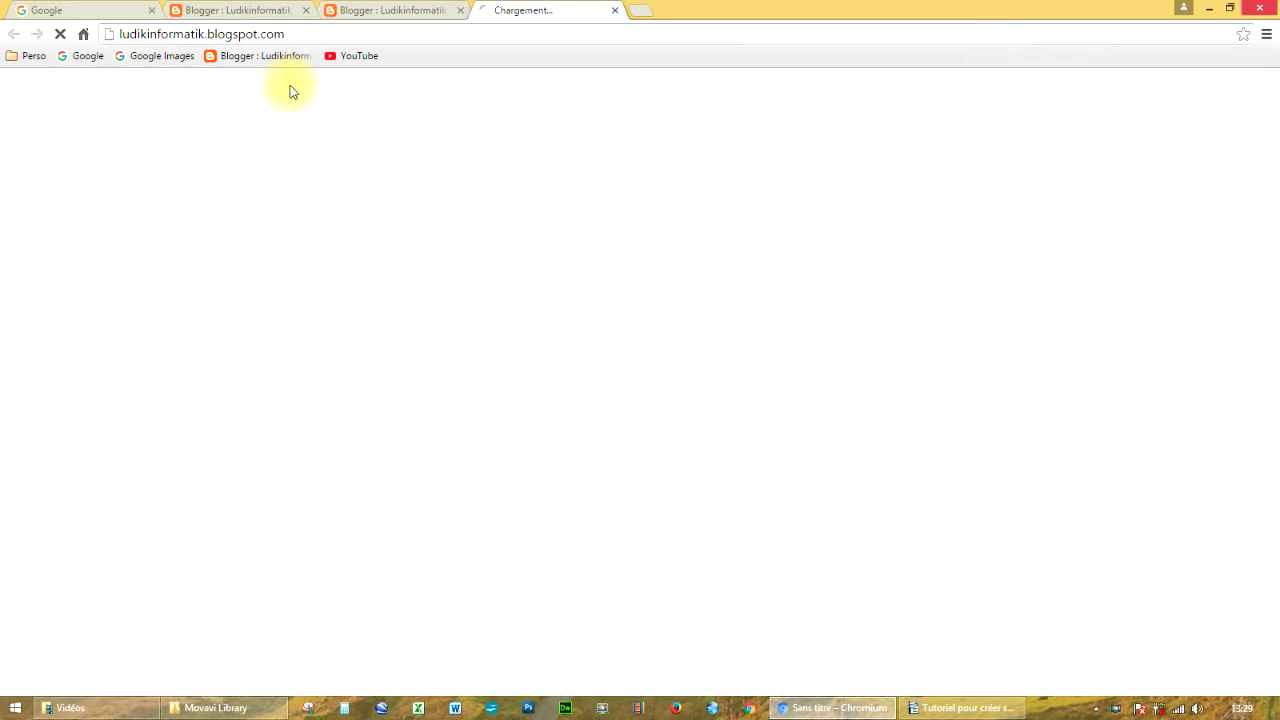